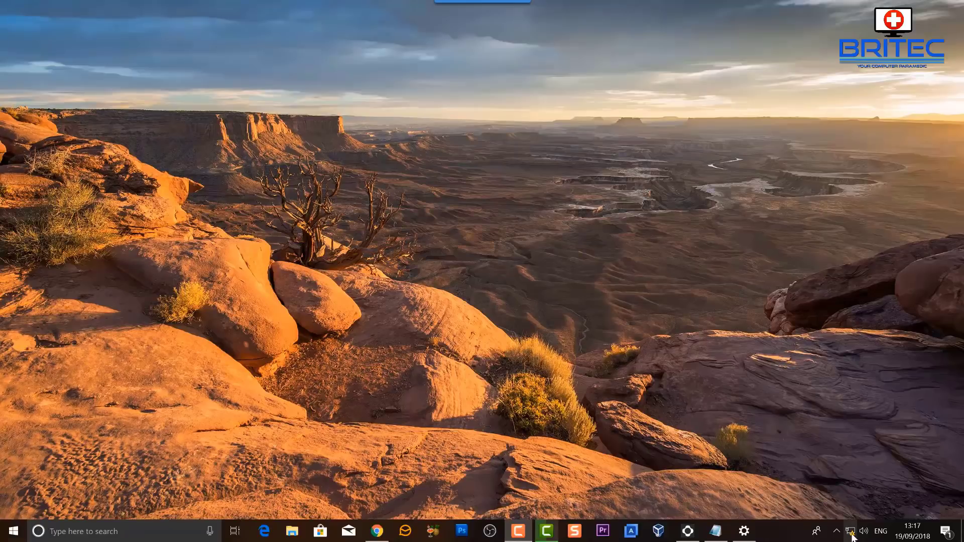
# - Check the network connection's status, then switch to Chrome and highlight the error code on the YouTube page
pyautogui.moveTo(851, 536)
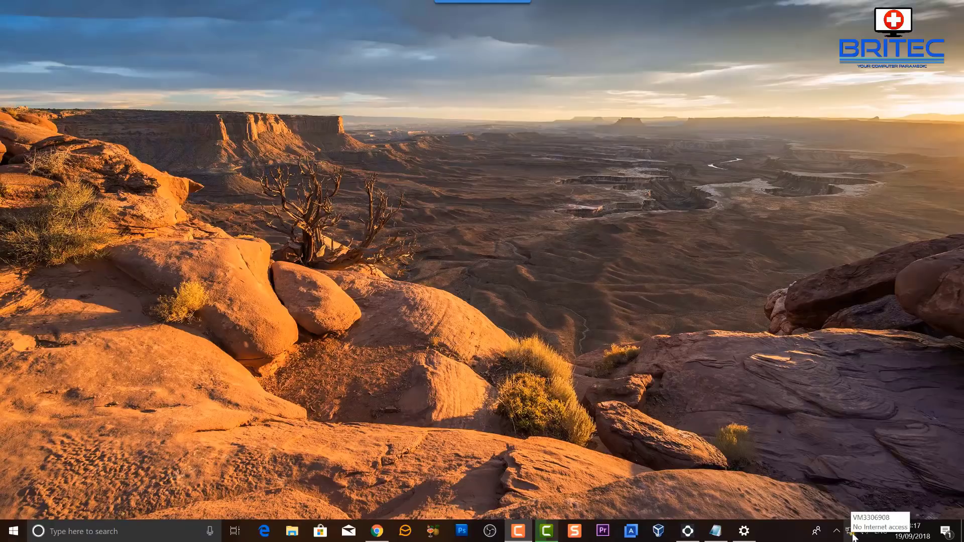
pyautogui.click(377, 531)
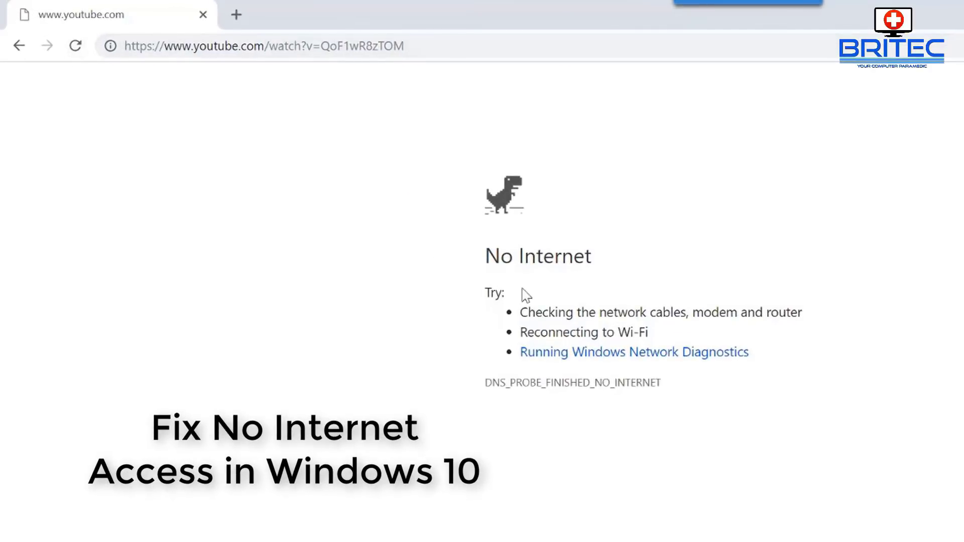
pyautogui.moveTo(669, 387); pyautogui.dragTo(473, 389)
pyautogui.click(499, 417)
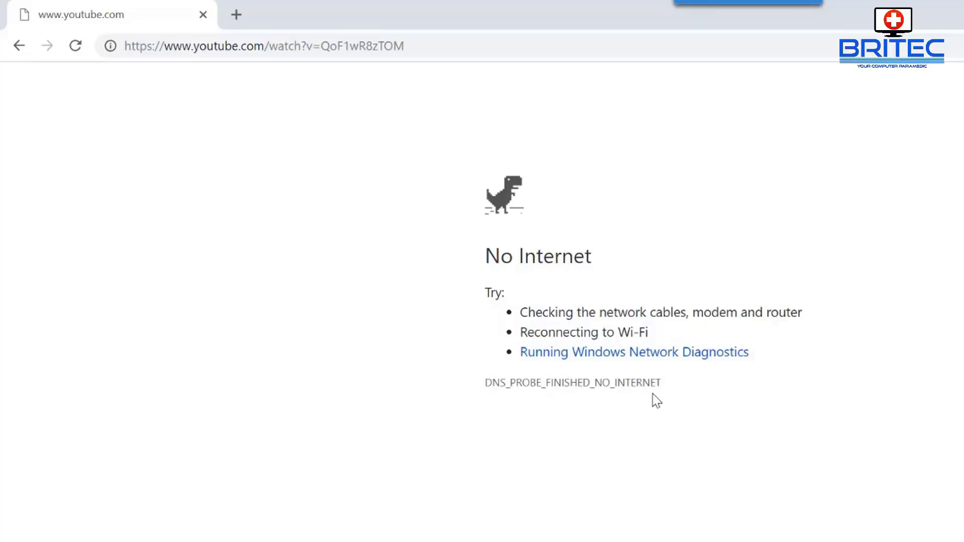
# - Reload the YouTube page to retest the connection, then minimise the browser
pyautogui.click(362, 46)
pyautogui.click(75, 48)
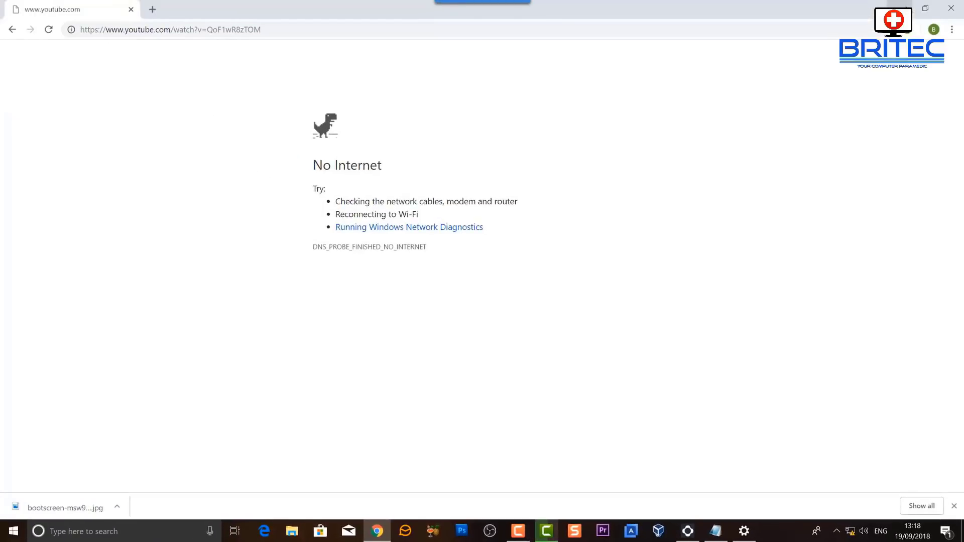
pyautogui.click(901, 8)
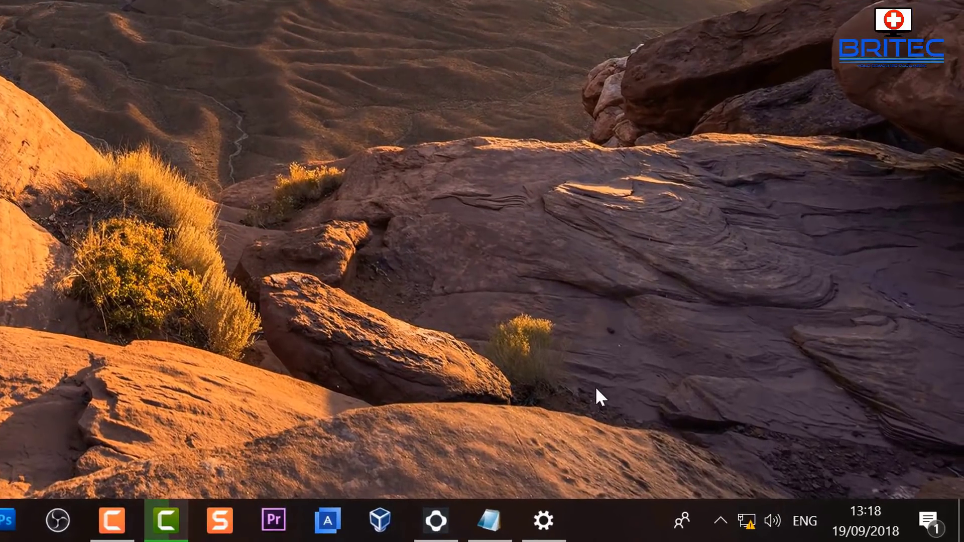
# - Run the Windows network troubleshooter and have it check whether the Ethernet cable problem is fixed
pyautogui.rightClick(753, 527)
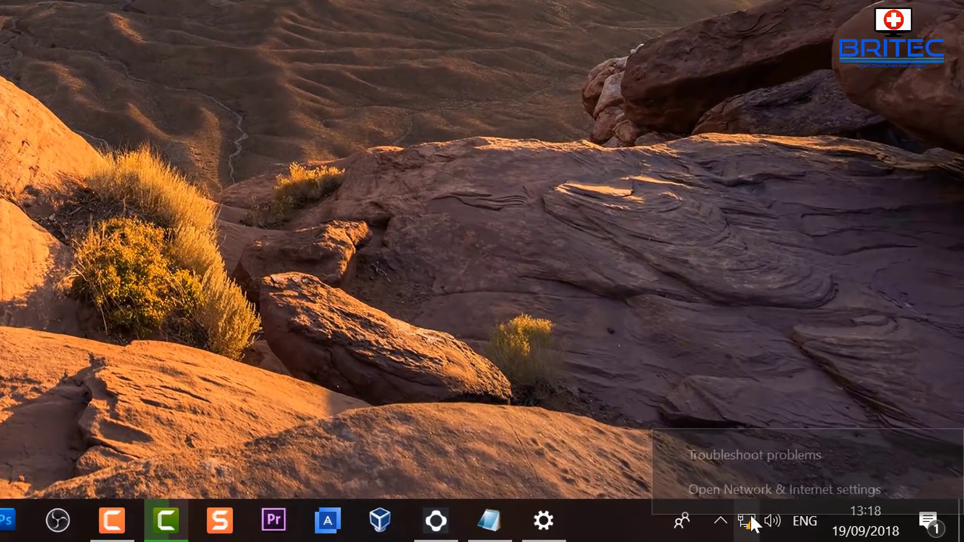
pyautogui.click(759, 452)
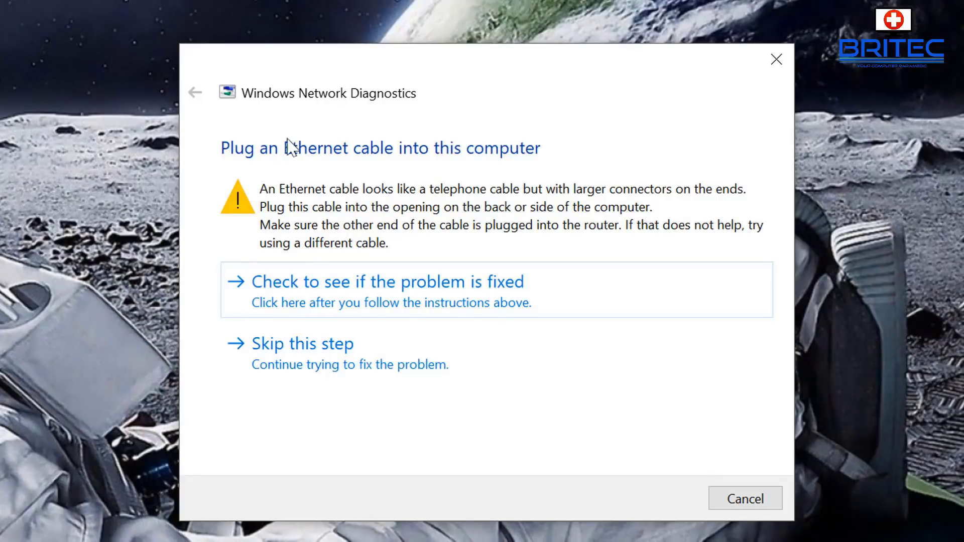
pyautogui.click(341, 307)
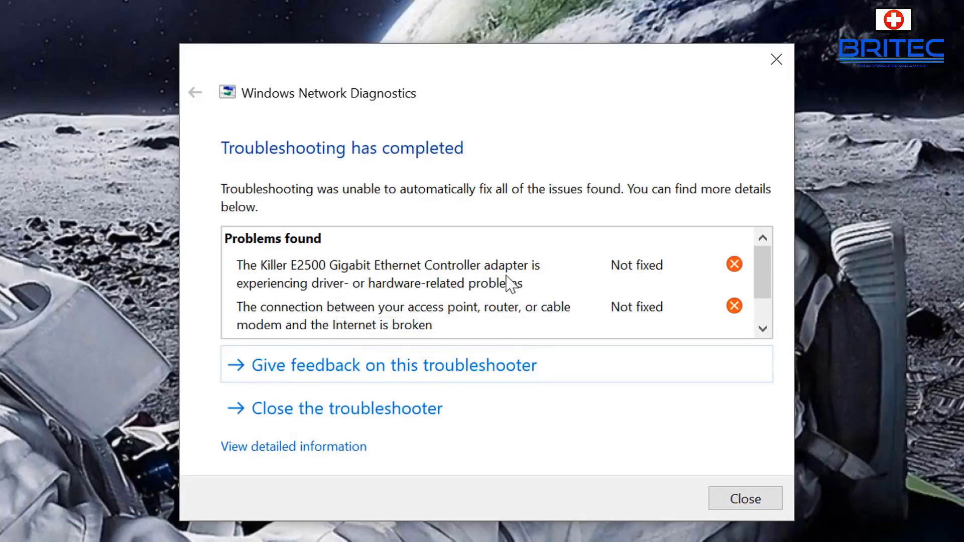
# - Review all entries in the troubleshooter's list of problems found, then close Windows Network Diagnostics
pyautogui.moveTo(766, 274); pyautogui.dragTo(762, 327)
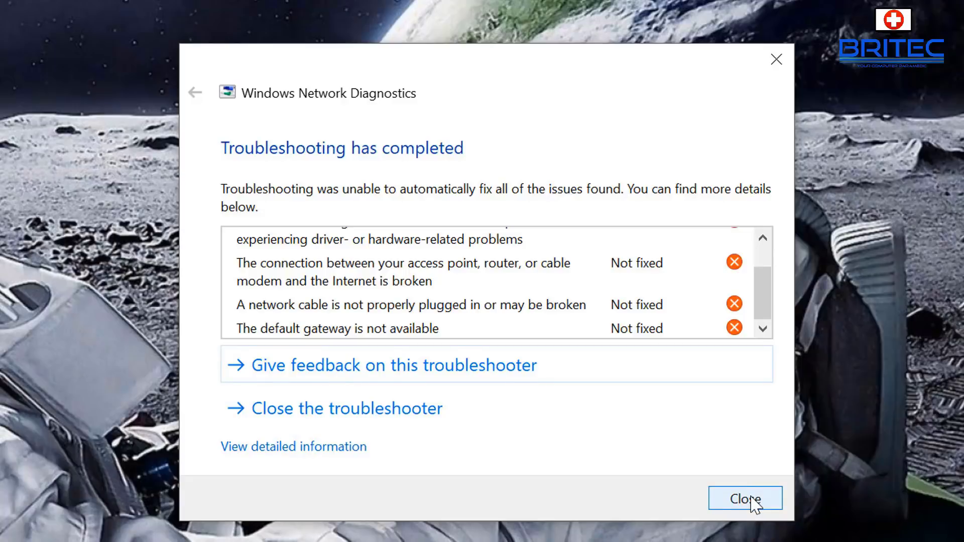
pyautogui.moveTo(763, 317); pyautogui.dragTo(770, 277)
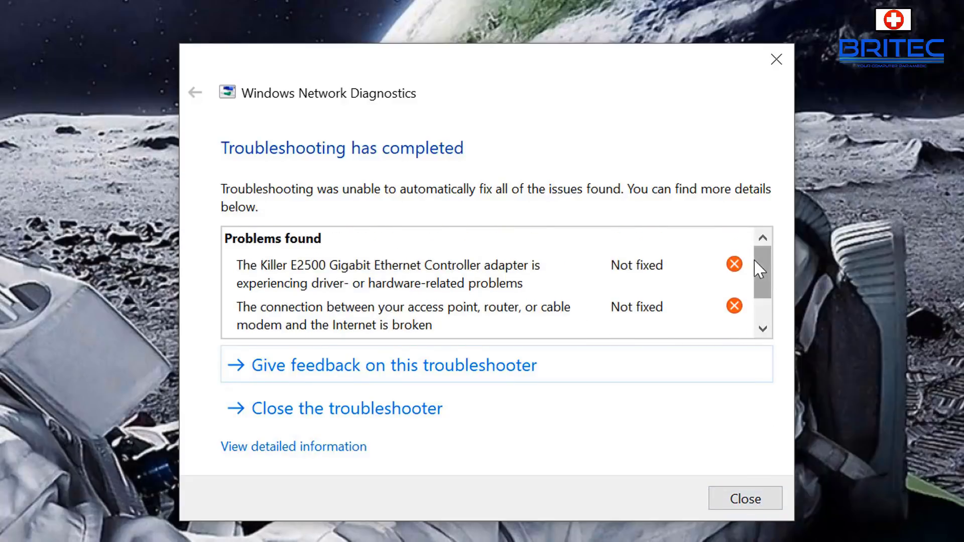
pyautogui.scroll(-1, 755, 266)
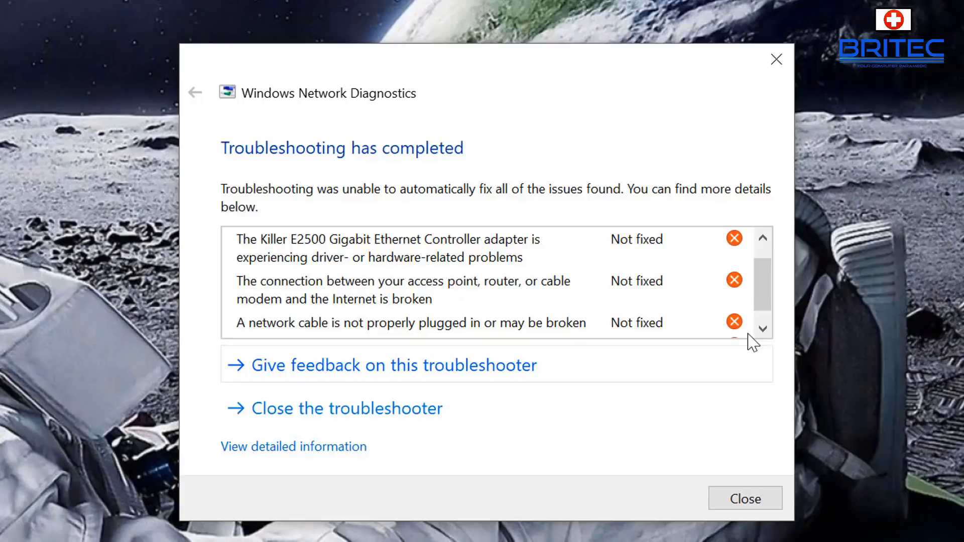
pyautogui.moveTo(768, 299); pyautogui.dragTo(759, 317)
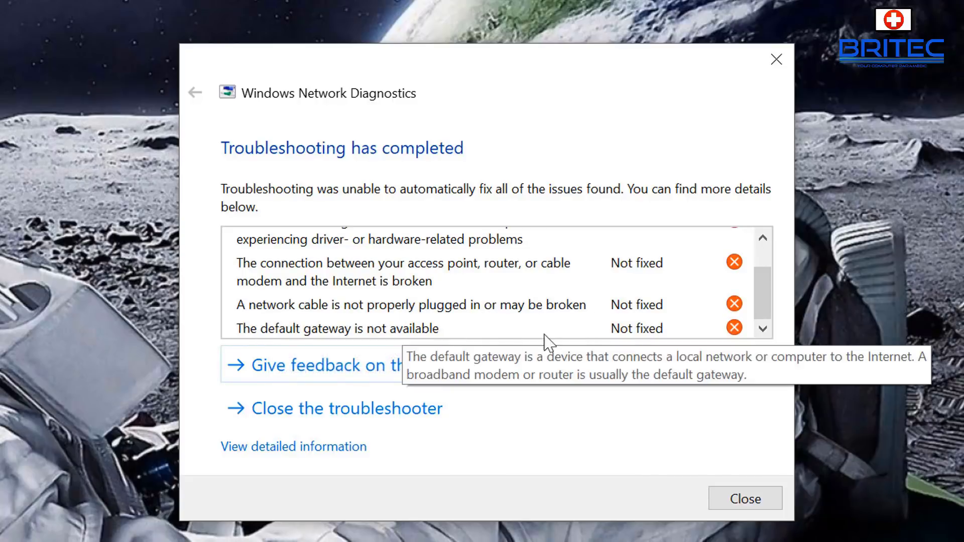
pyautogui.click(758, 499)
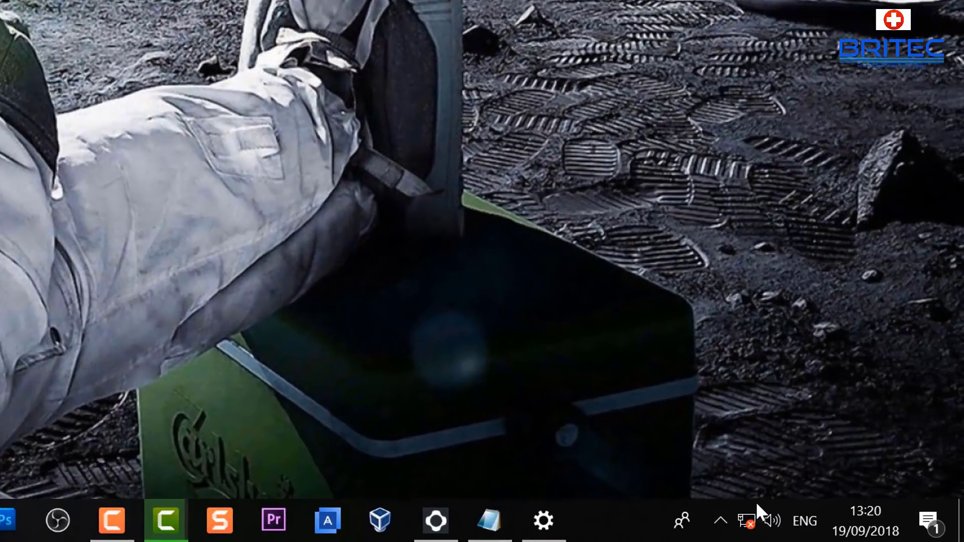
# - Open the Network & Internet settings and go to the adapter options
pyautogui.rightClick(751, 521)
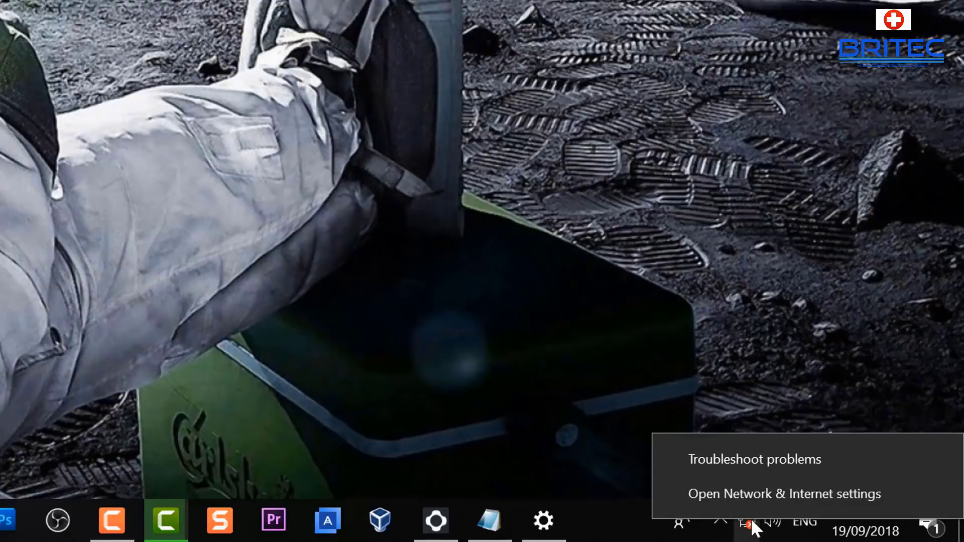
pyautogui.click(764, 495)
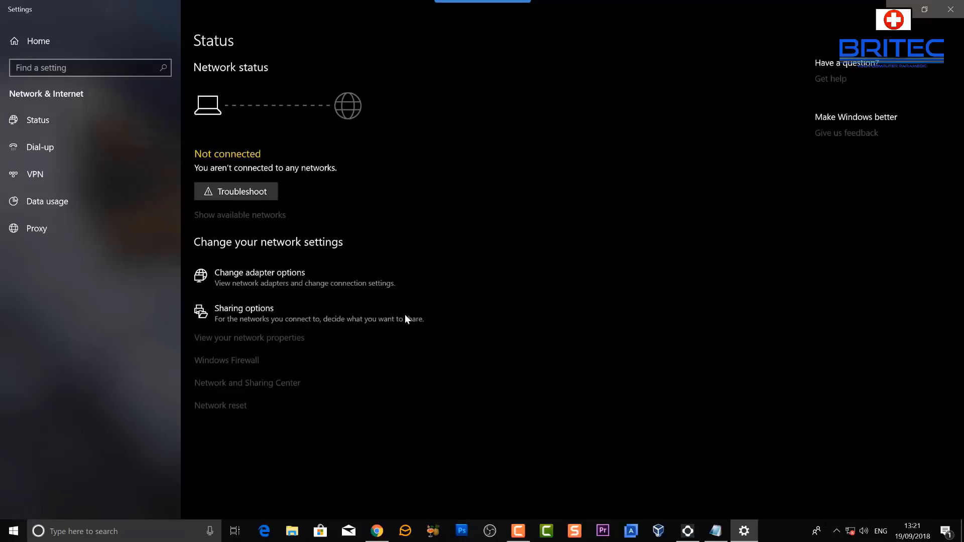
pyautogui.click(294, 277)
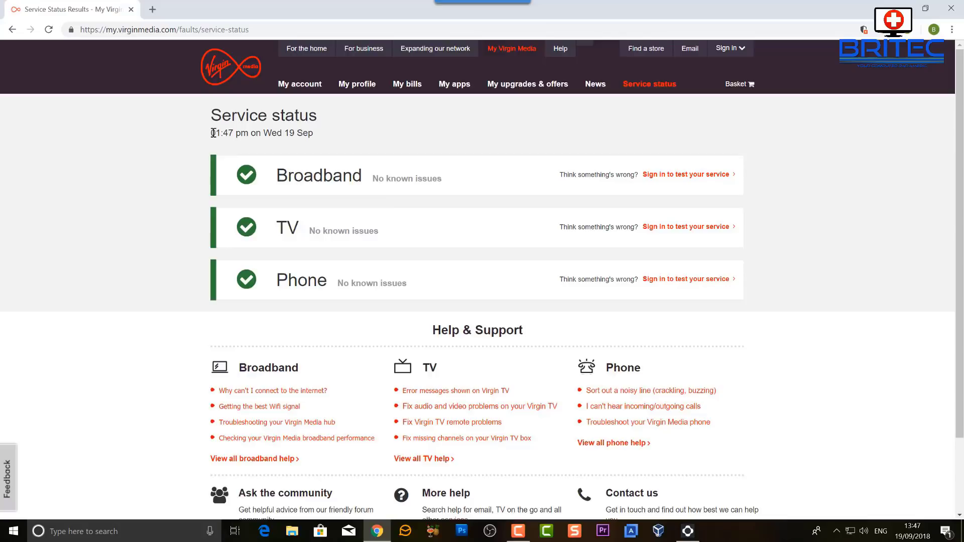
# - Check the date and time shown under the Service status heading on the Virgin Media page
pyautogui.moveTo(211, 133); pyautogui.dragTo(311, 136)
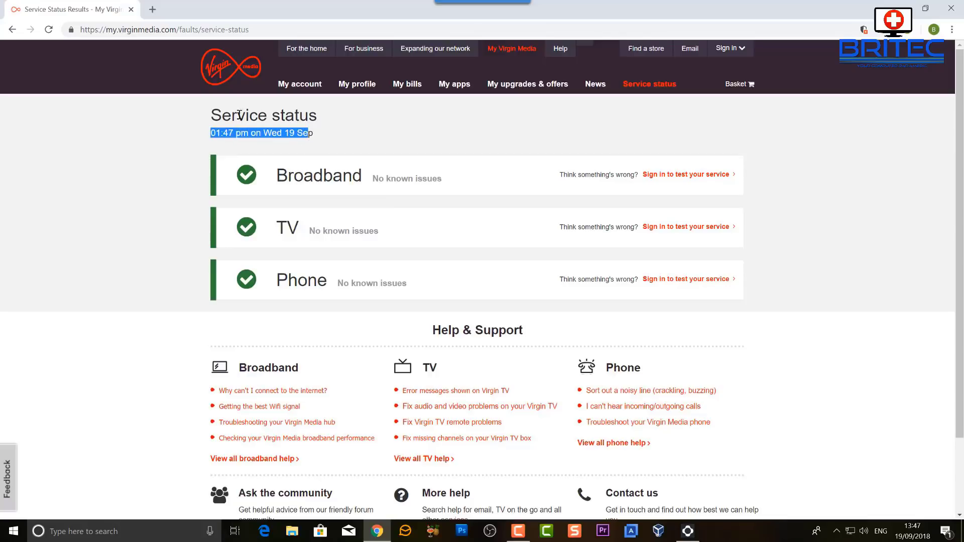
pyautogui.moveTo(212, 114); pyautogui.dragTo(317, 120)
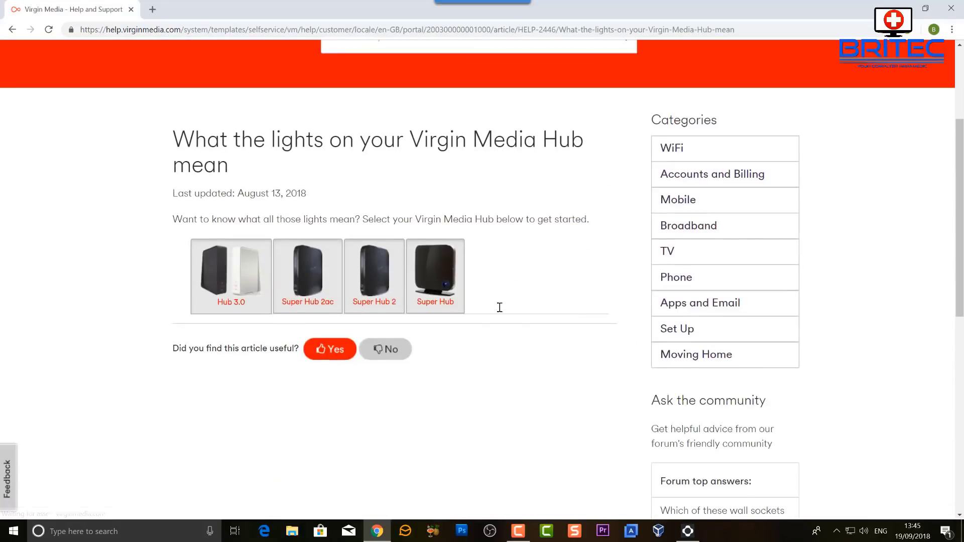
# - Show the Hub 3.0 details in the Virgin Media hub lights article and read the WiFi light table
pyautogui.scroll(4, 547, 322)
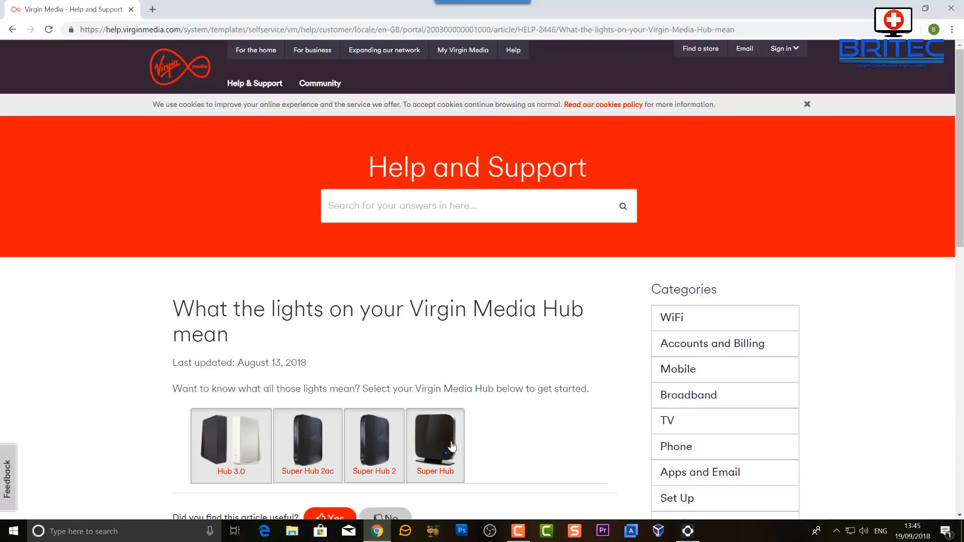
pyautogui.click(239, 461)
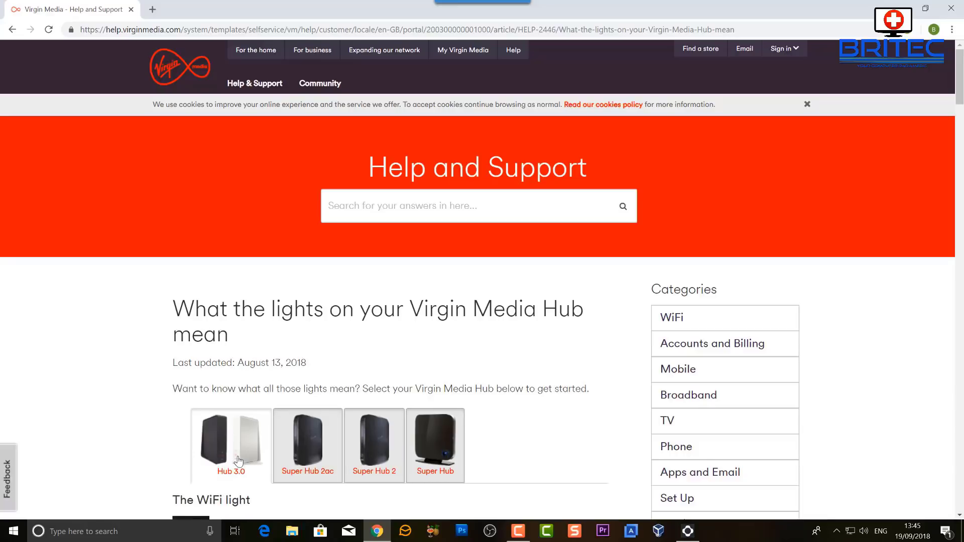
pyautogui.scroll(-3, 495, 486)
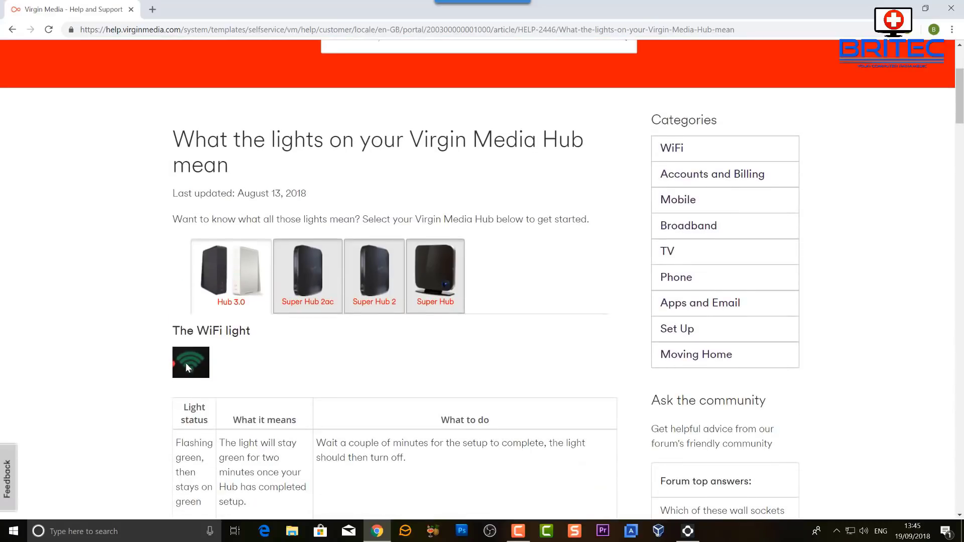
pyautogui.scroll(-2, 229, 436)
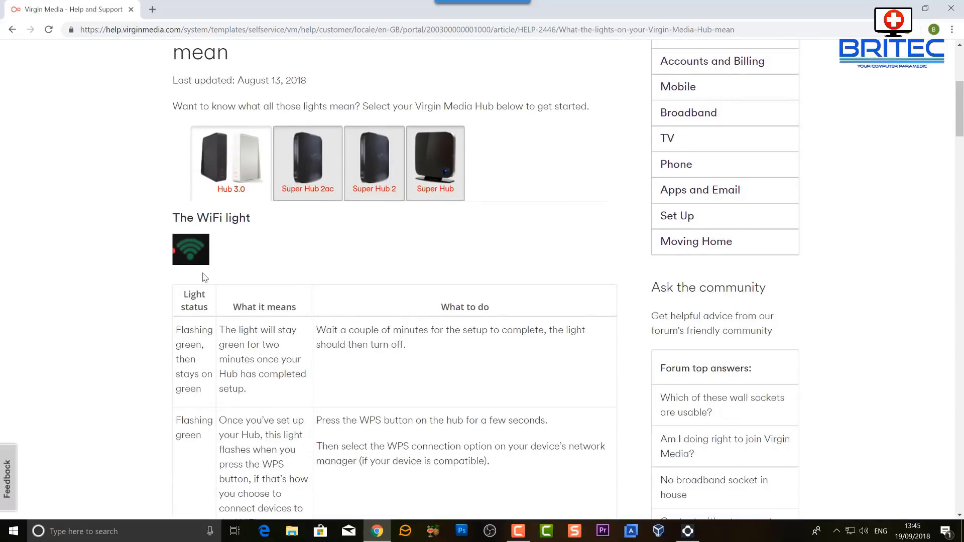
pyautogui.scroll(-4, 196, 479)
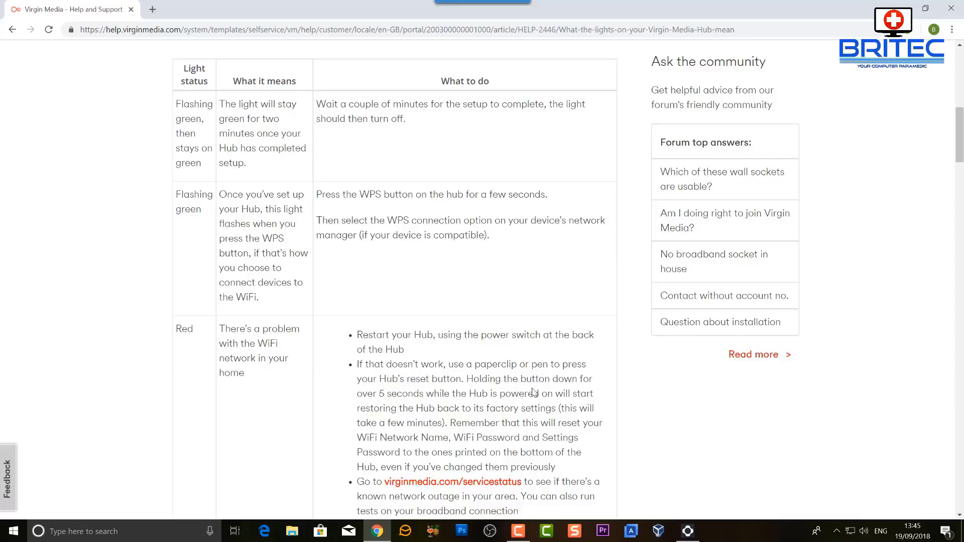
pyautogui.scroll(-5, 528, 403)
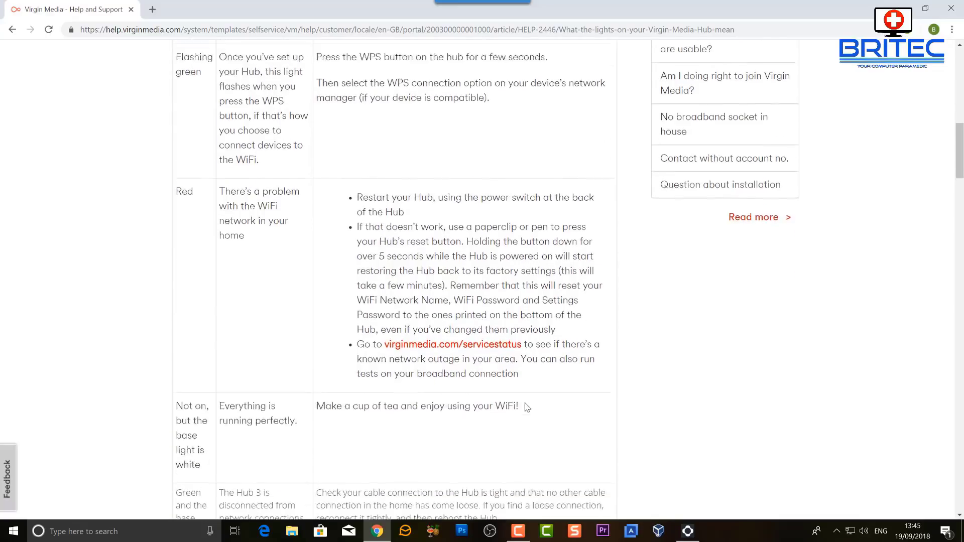
pyautogui.scroll(-1, 526, 404)
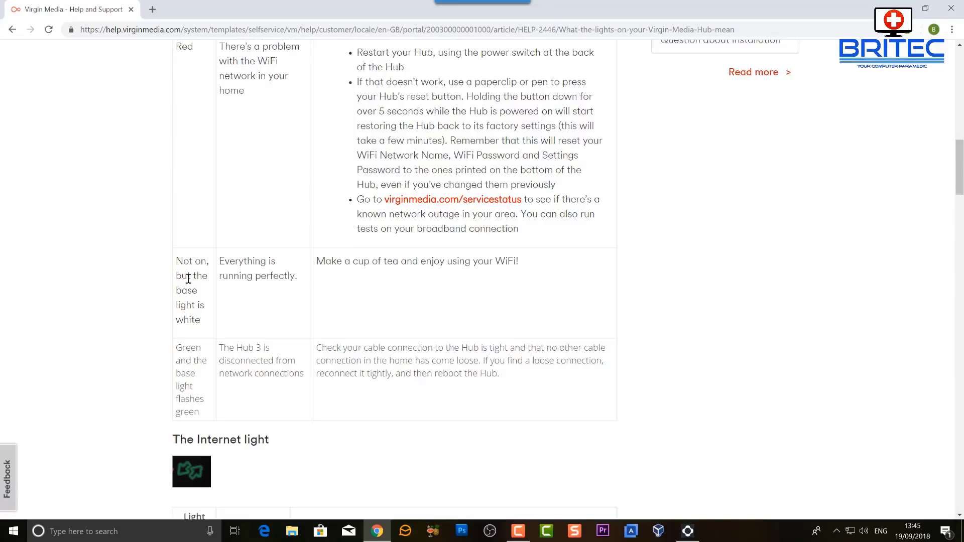
# - Read the Hub 3.0 sections on the Internet light, Virgin Phone light, WPS button and Base light
pyautogui.scroll(-3, 500, 398)
pyautogui.scroll(-7, 500, 397)
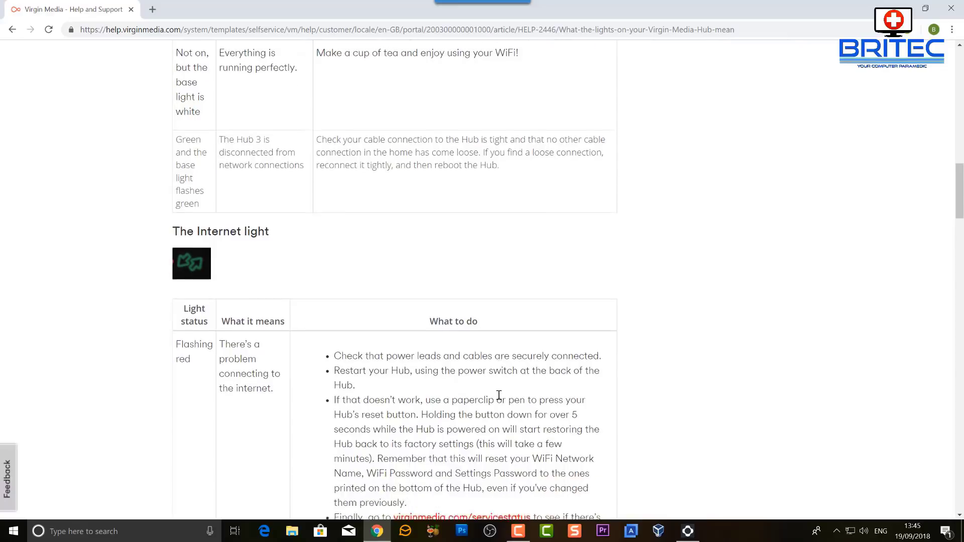
pyautogui.scroll(-4, 500, 400)
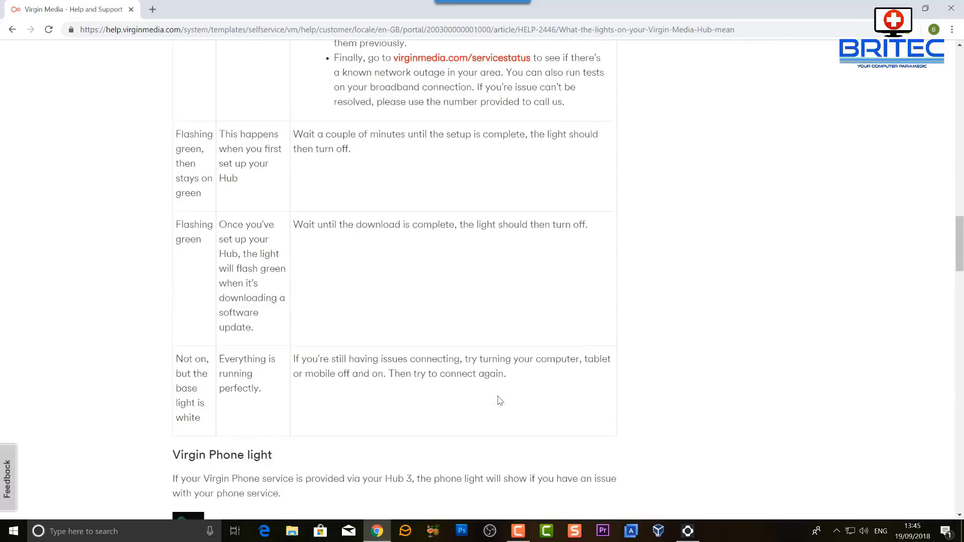
pyautogui.scroll(-5, 499, 400)
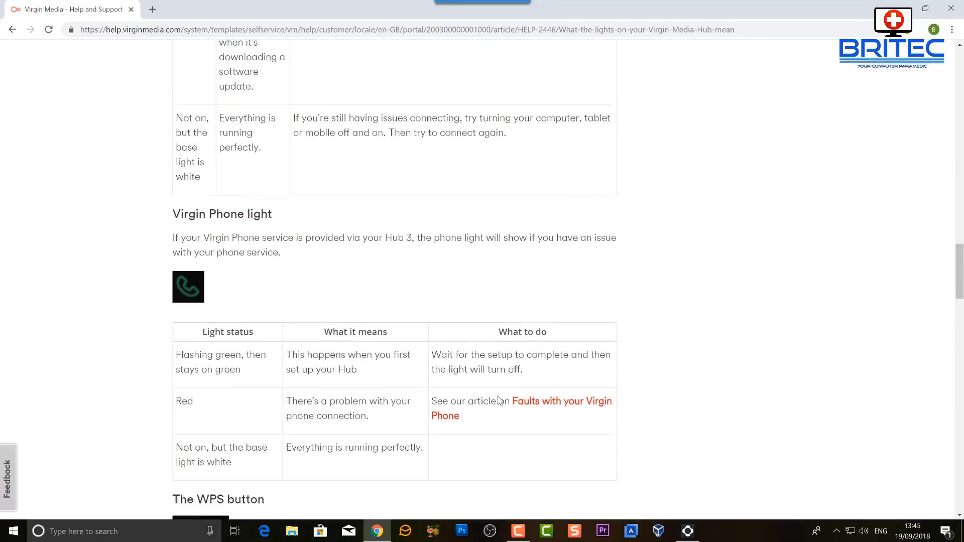
pyautogui.scroll(-1, 500, 400)
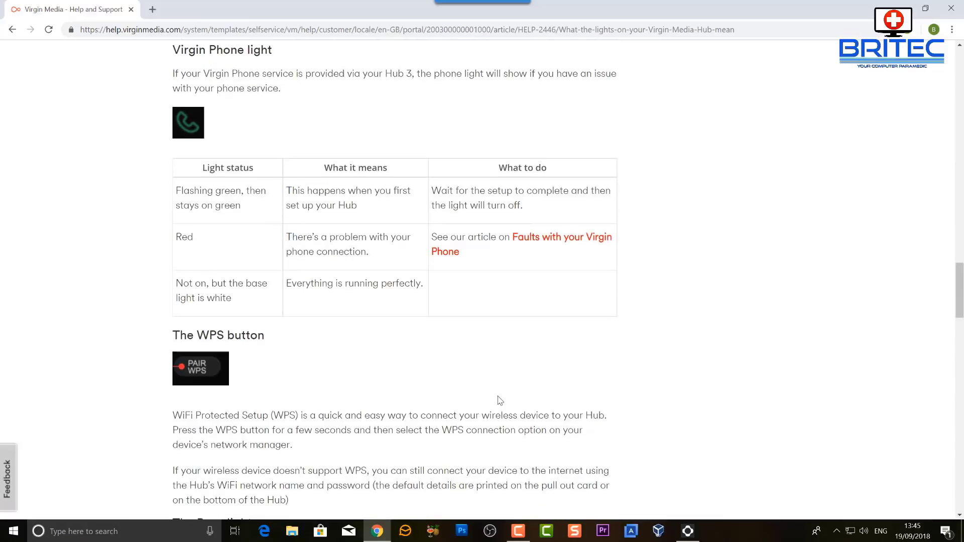
pyautogui.scroll(-4, 500, 400)
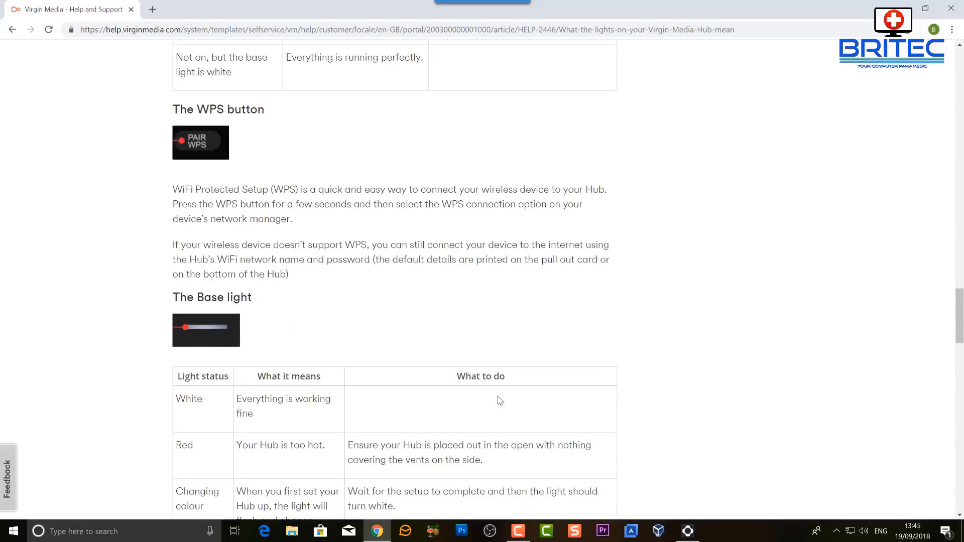
pyautogui.scroll(-5, 500, 400)
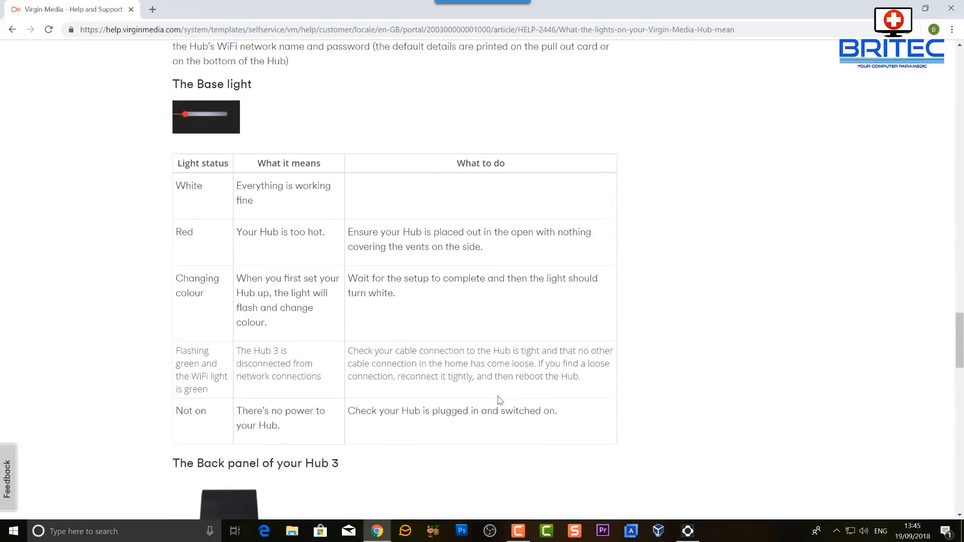
# - Examine the Hub 3 back panel picture and the sections on phone ports and rear Ethernet lights
pyautogui.scroll(-2, 500, 400)
pyautogui.scroll(-2, 500, 400)
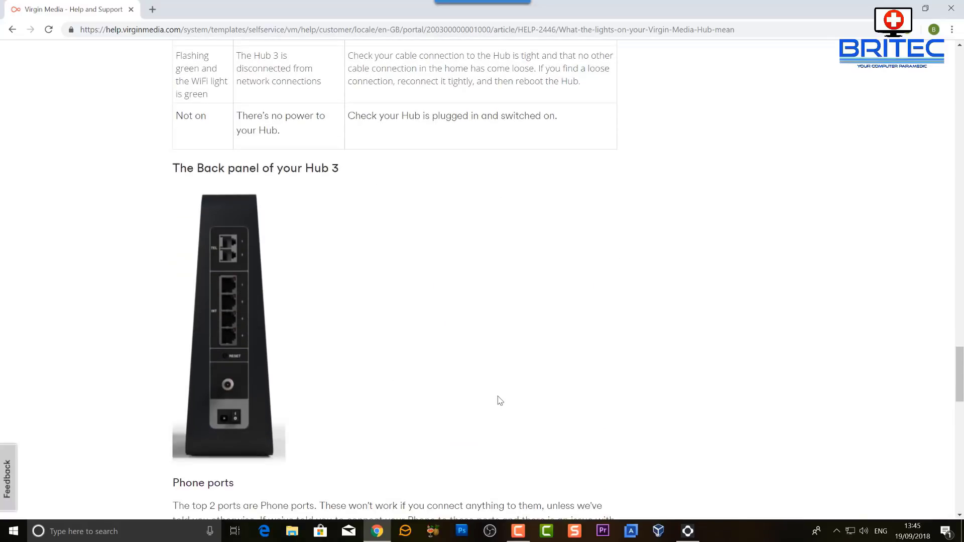
pyautogui.scroll(-2, 500, 400)
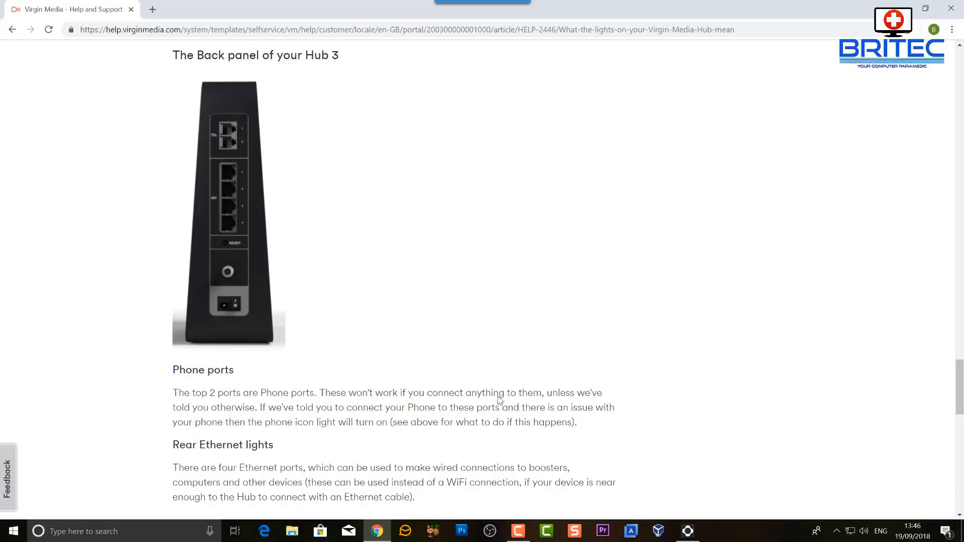
pyautogui.scroll(-1, 500, 400)
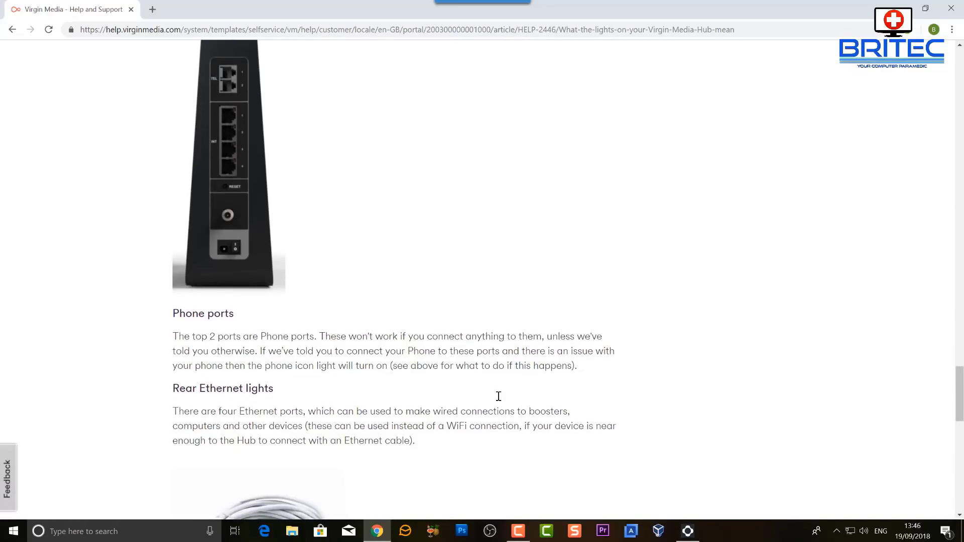
pyautogui.scroll(-3, 498, 397)
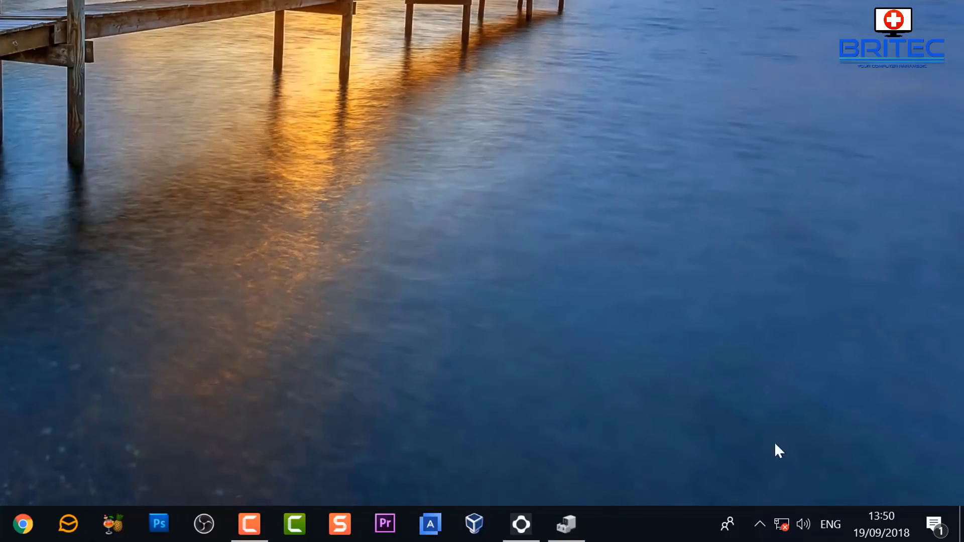
# - Run a network reset from the Network & Internet settings, confirm it and dismiss the sign-out notice
pyautogui.rightClick(781, 524)
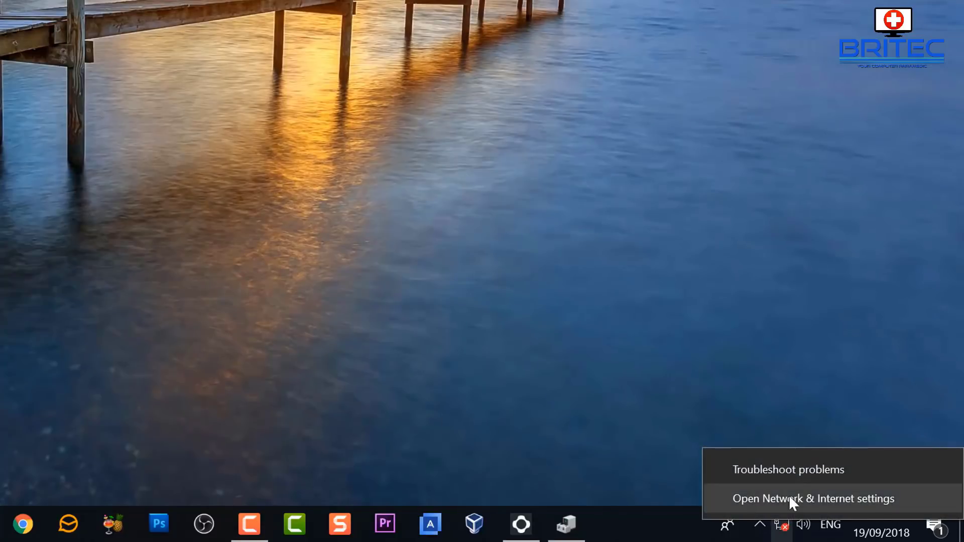
pyautogui.click(788, 497)
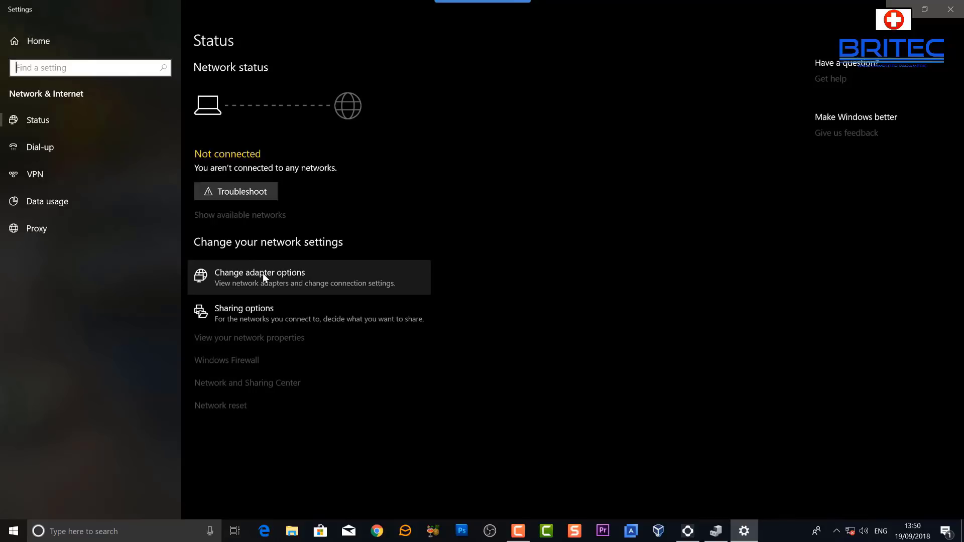
pyautogui.click(221, 406)
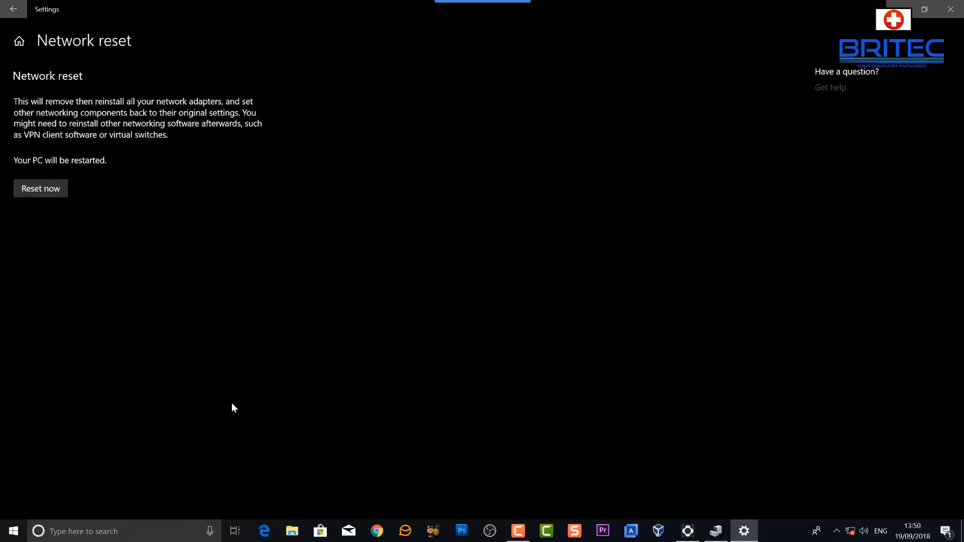
pyautogui.click(44, 187)
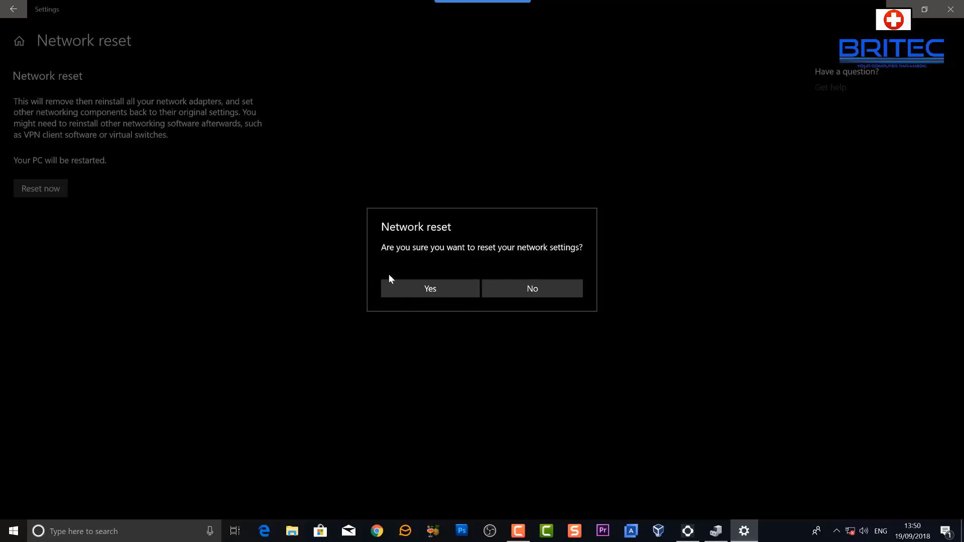
pyautogui.click(443, 290)
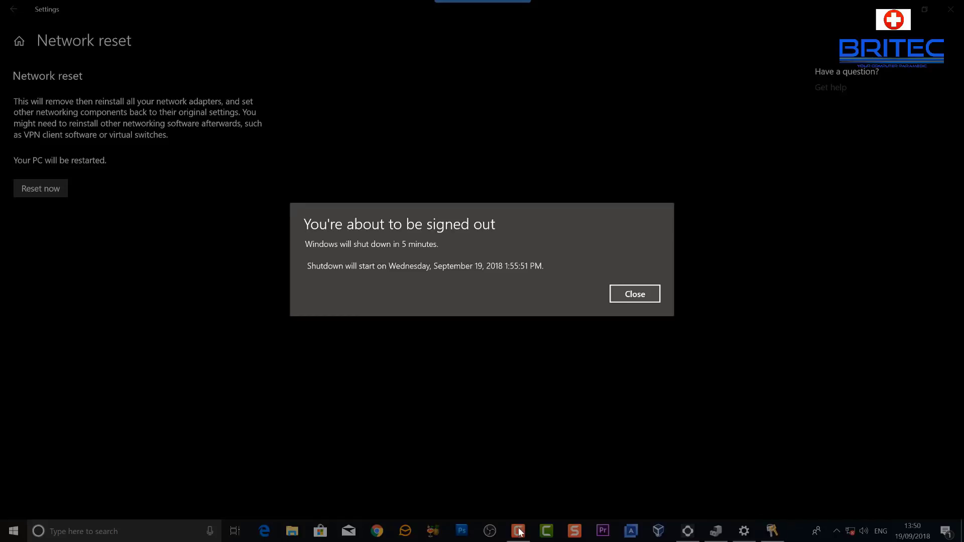
pyautogui.click(639, 302)
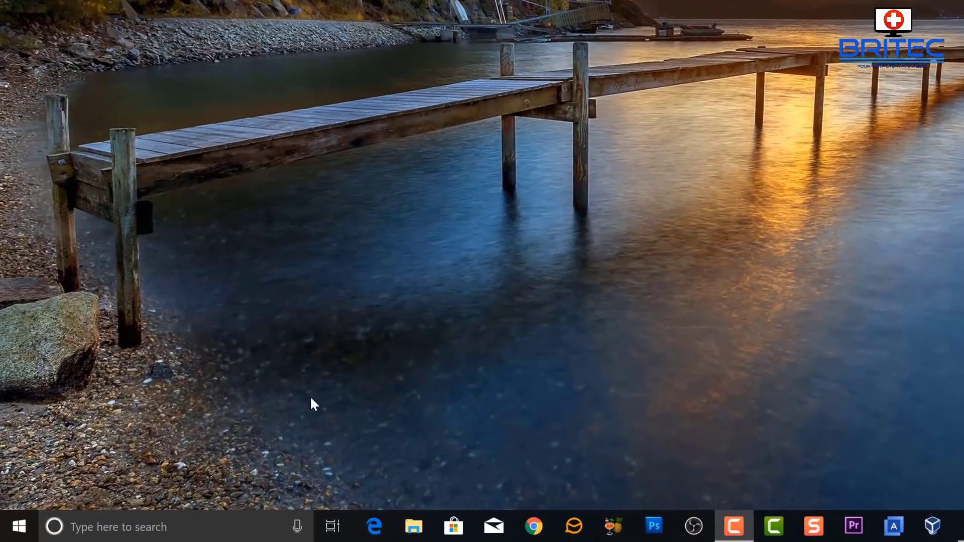
# - Check the device status of the Killer E2500 Gigabit Ethernet Controller in Device Manager
pyautogui.rightClick(19, 526)
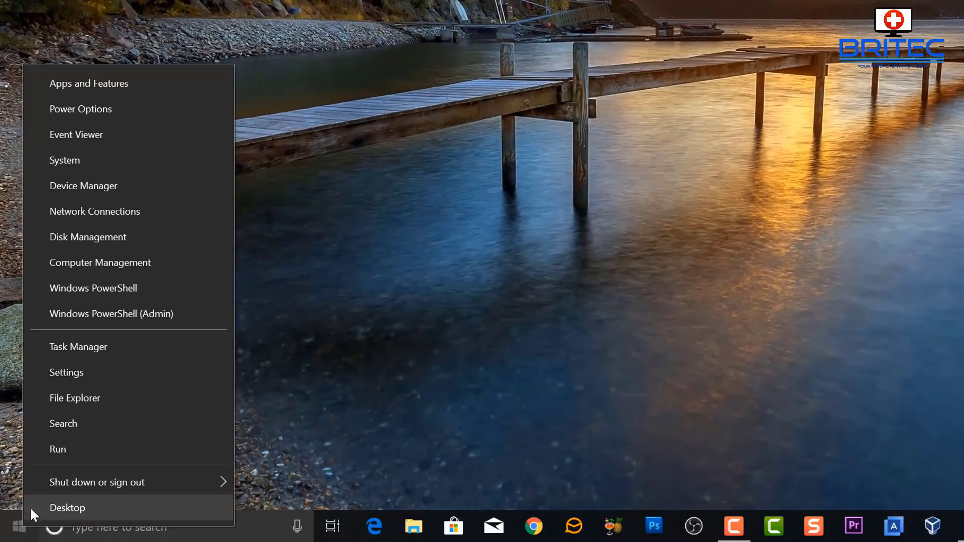
pyautogui.click(111, 183)
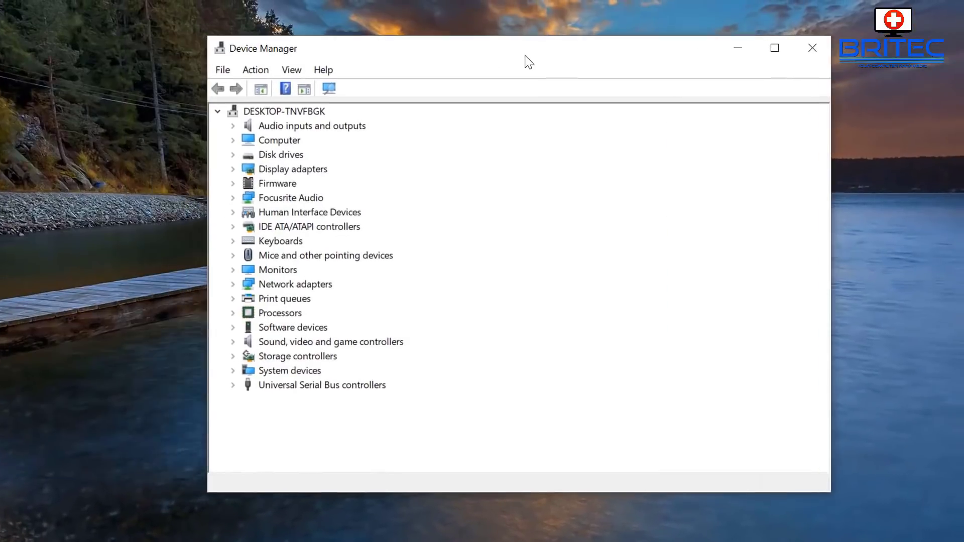
pyautogui.click(238, 286)
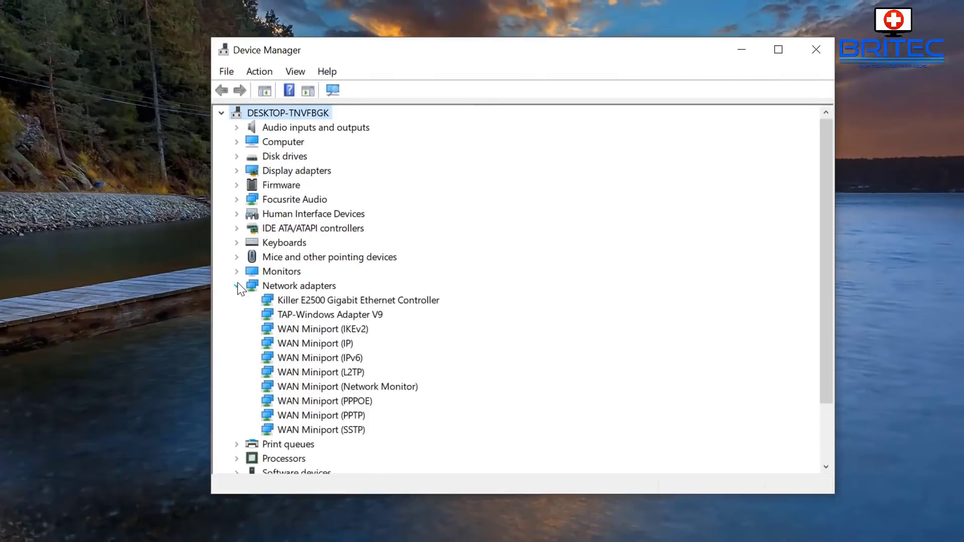
pyautogui.click(305, 288)
pyautogui.click(318, 301)
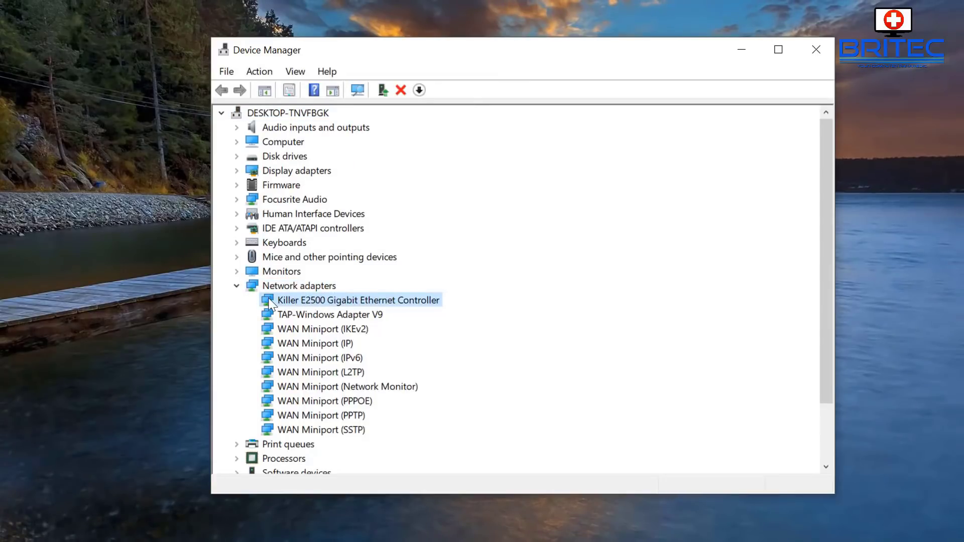
pyautogui.rightClick(295, 300)
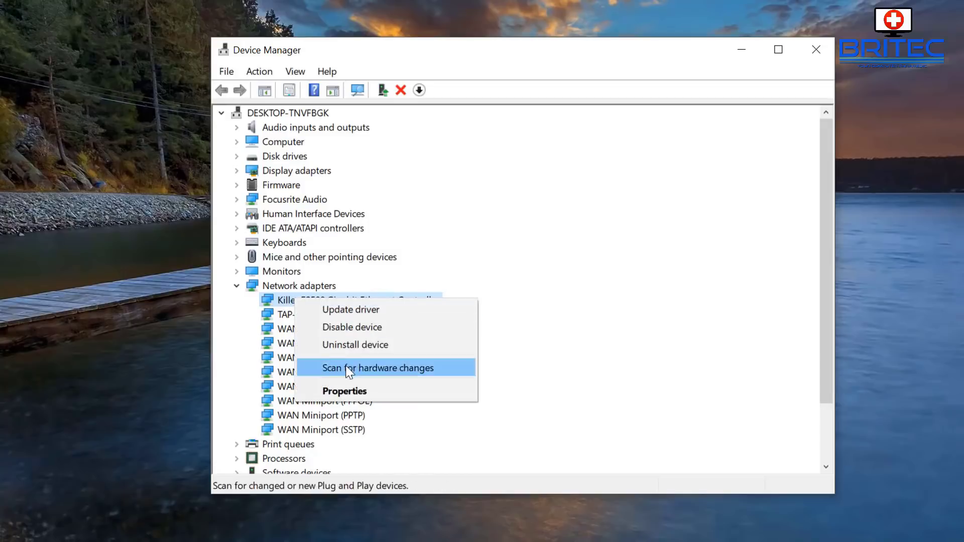
pyautogui.click(343, 390)
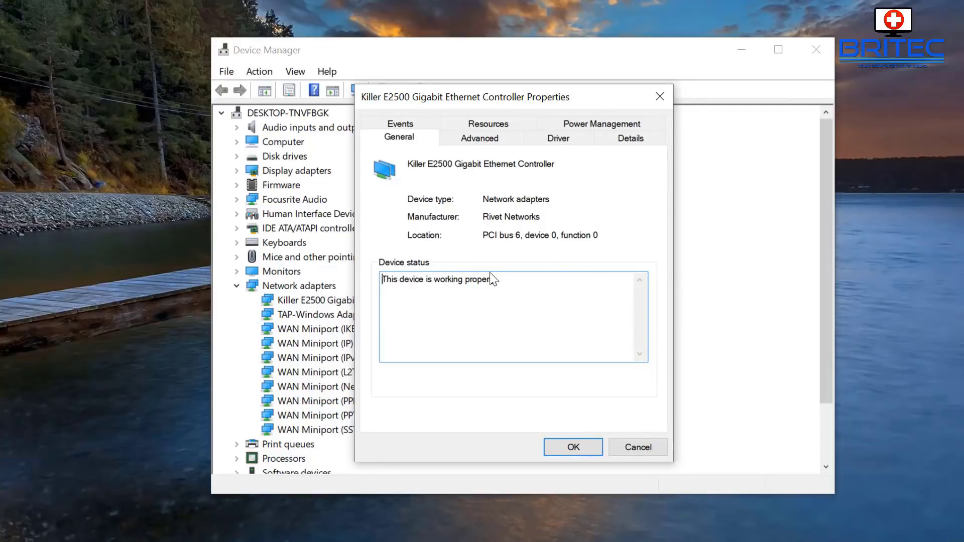
pyautogui.moveTo(499, 279); pyautogui.dragTo(371, 282)
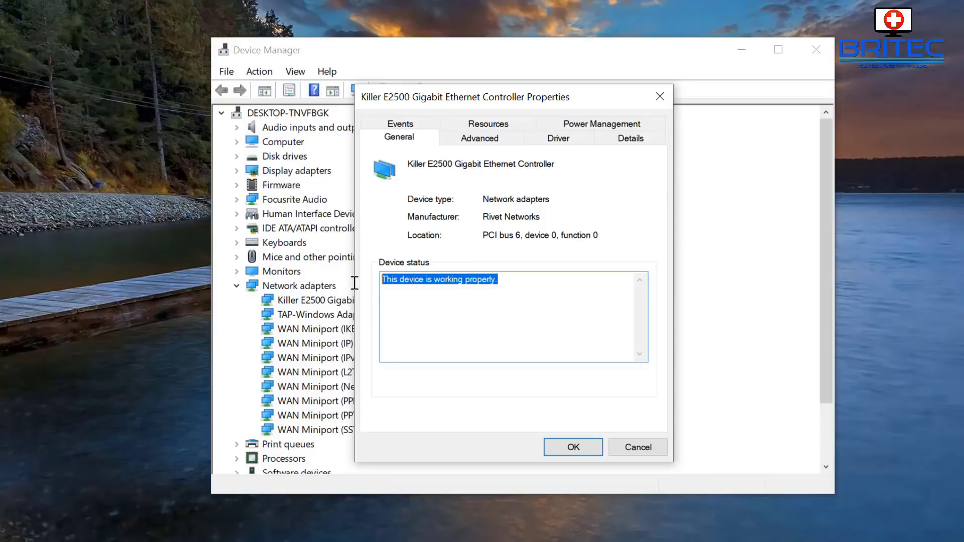
# - Reinstall the Ethernet controller's driver from the local driver list, choosing Killer E2500 Gigabit Ethernet Controller (Microsoft), and close its properties
pyautogui.click(555, 146)
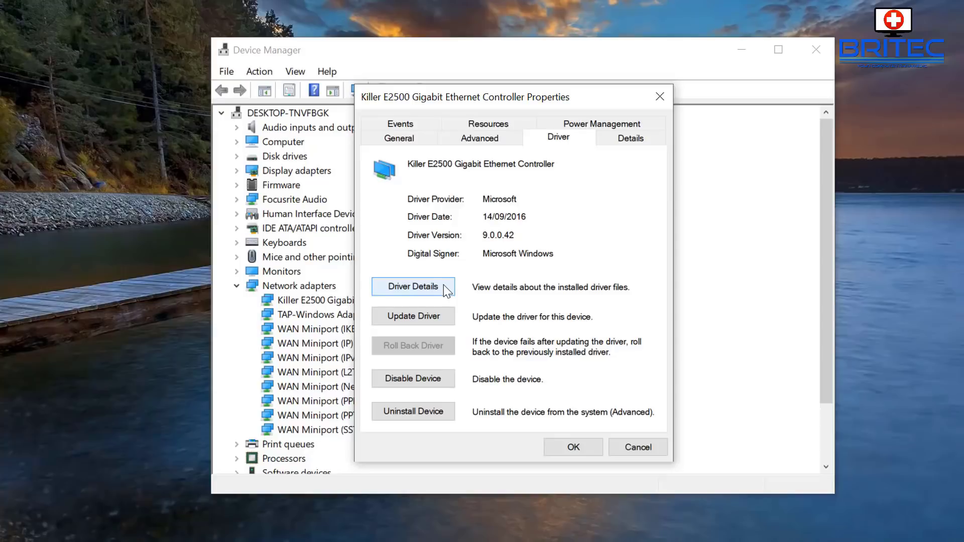
pyautogui.click(428, 316)
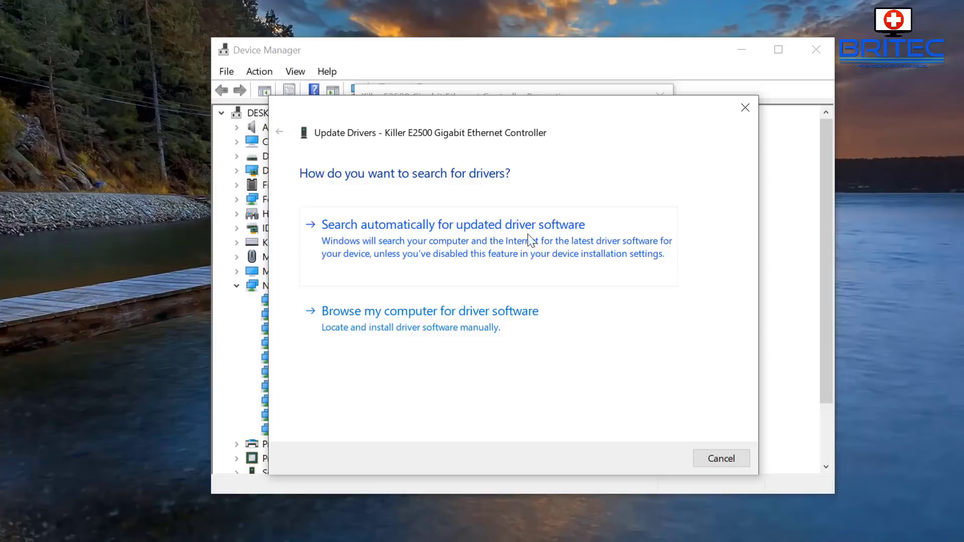
pyautogui.click(409, 322)
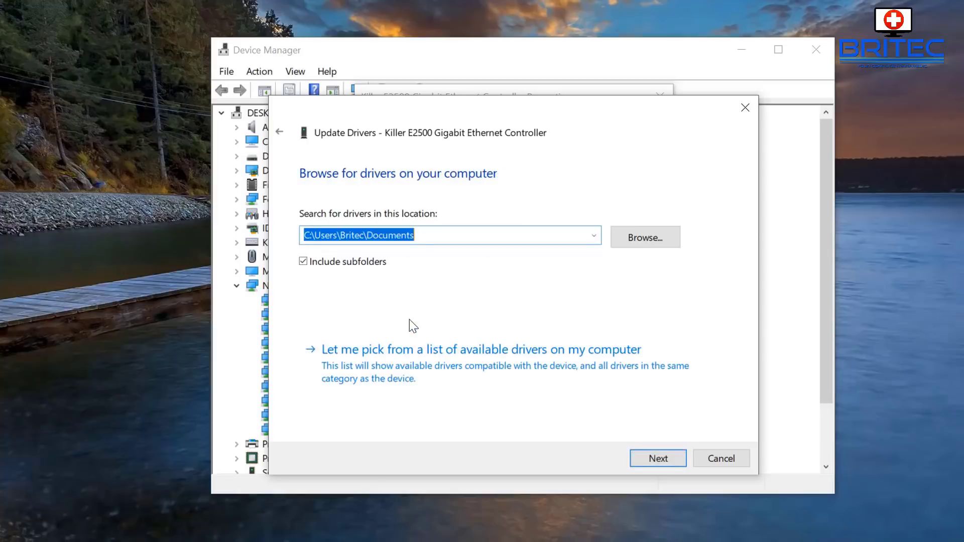
pyautogui.click(449, 366)
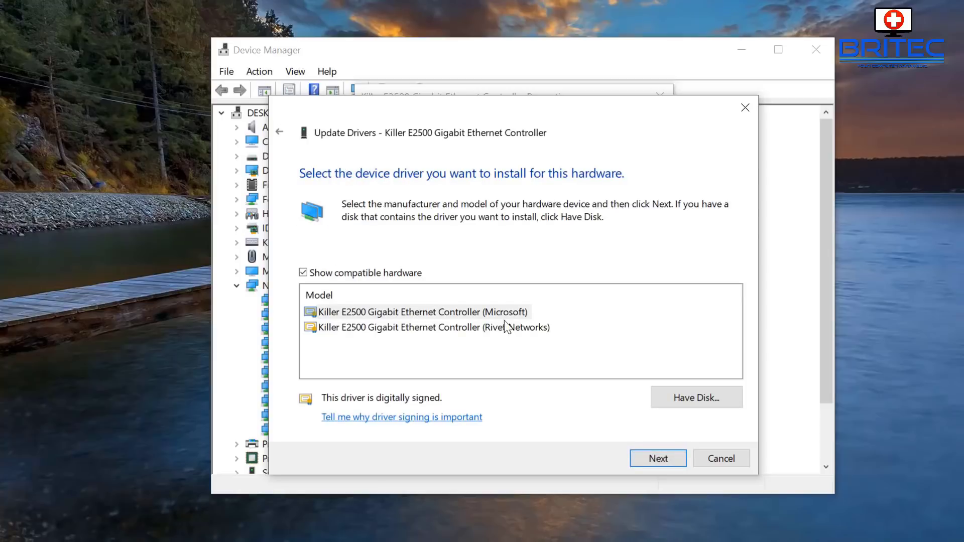
pyautogui.click(436, 314)
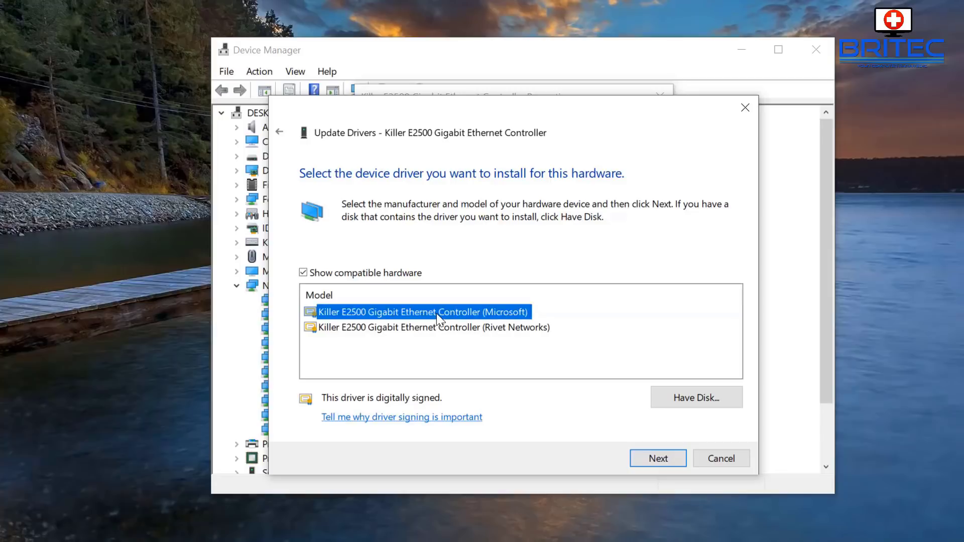
pyautogui.click(657, 458)
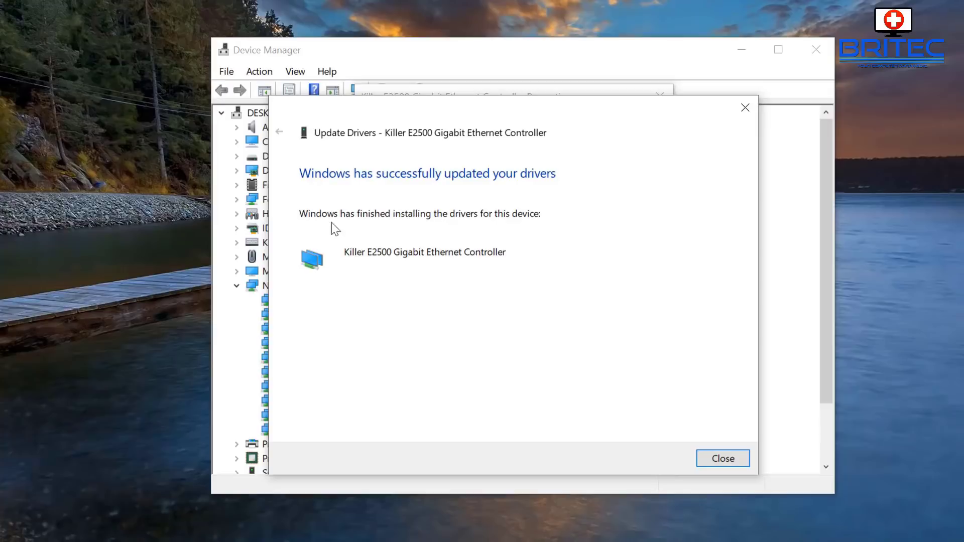
pyautogui.click(739, 458)
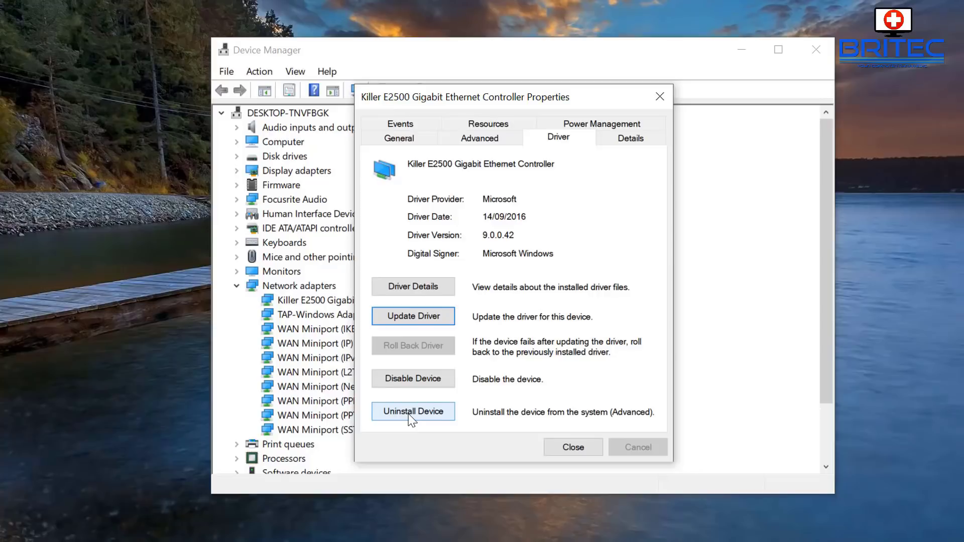
pyautogui.click(572, 447)
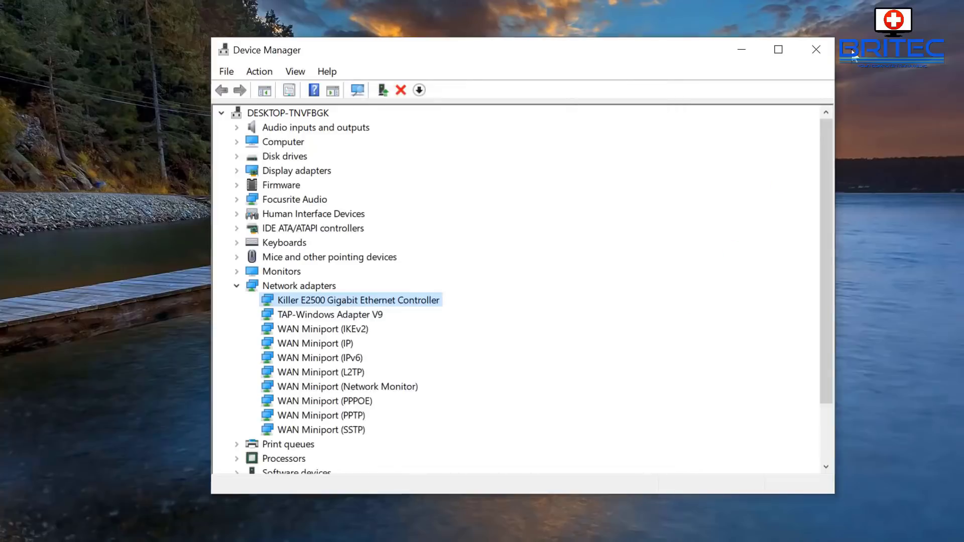
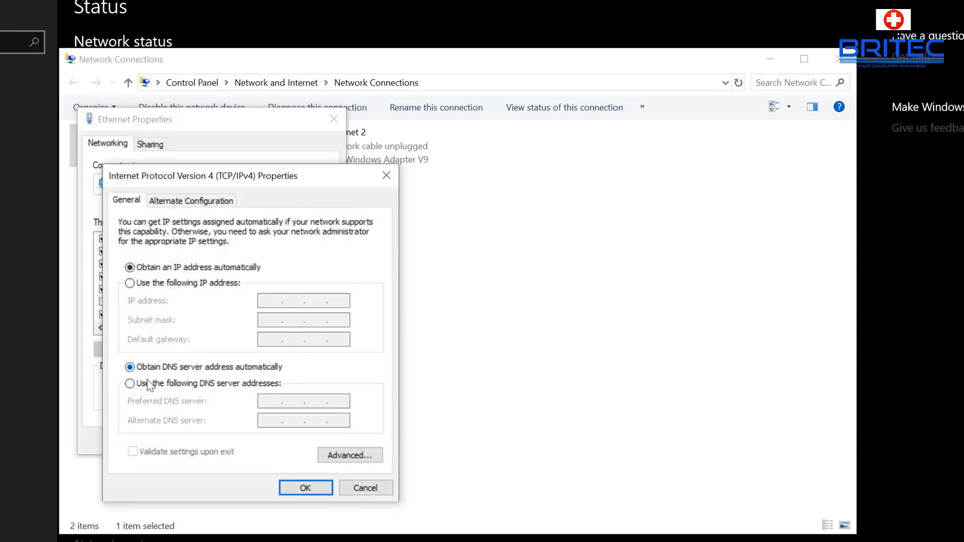
# - Set the Ethernet connection's IPv4 DNS servers to 8.8.8.8 preferred and 8.8.4.4 alternate, and close its properties
pyautogui.click(142, 385)
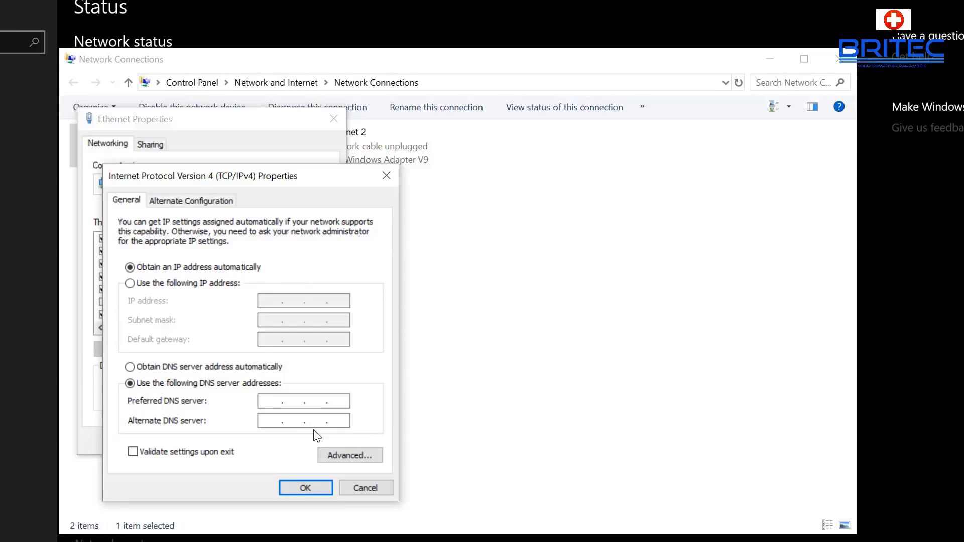
pyautogui.write('8.8.8.8')
pyautogui.click(273, 420)
pyautogui.write('8.8.4.4')
pyautogui.click(299, 487)
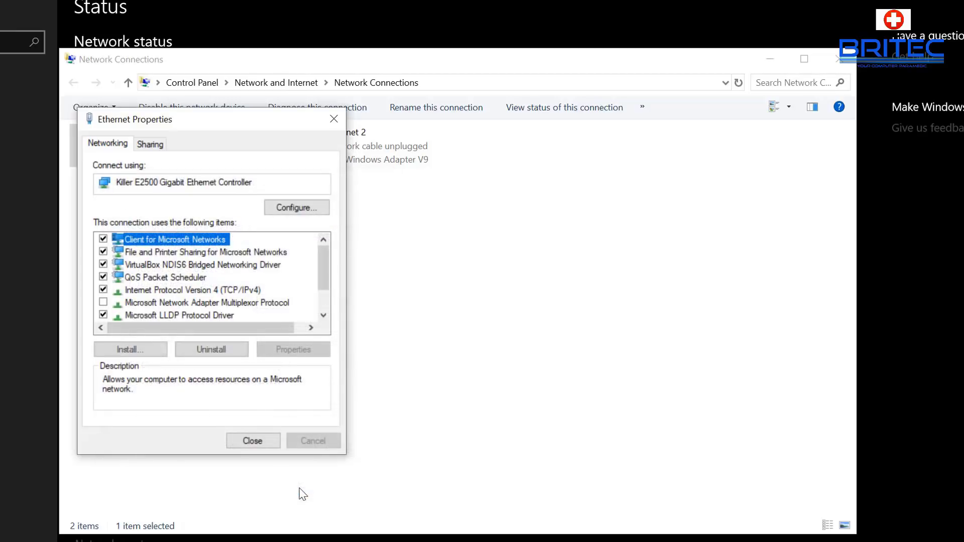
pyautogui.click(246, 440)
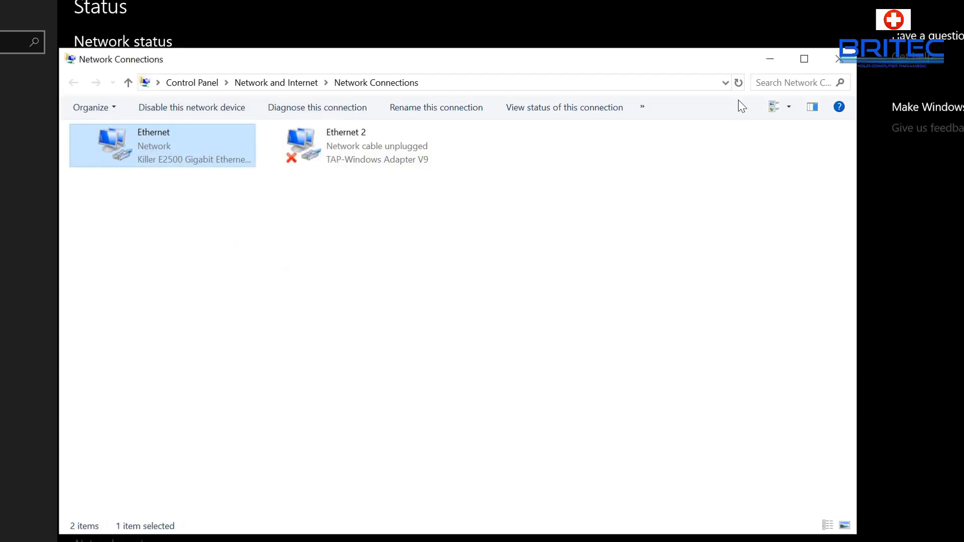
# - Refresh the list of network connections and close the Network Connections window
pyautogui.rightClick(374, 221)
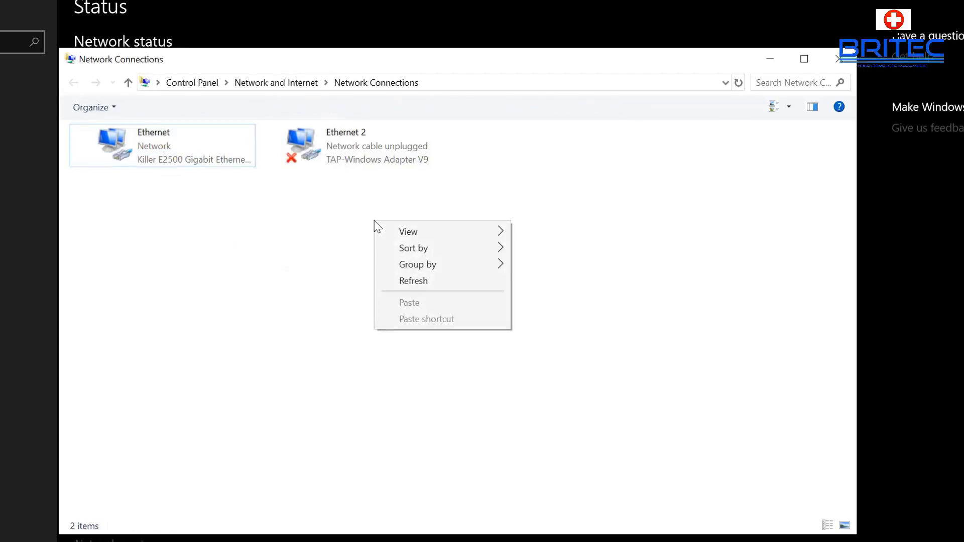
pyautogui.click(406, 279)
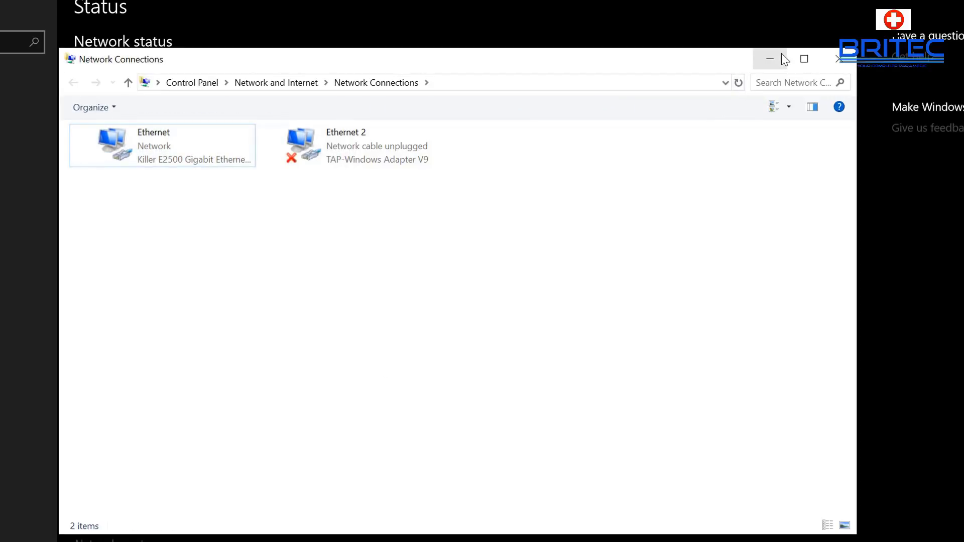
pyautogui.click(839, 60)
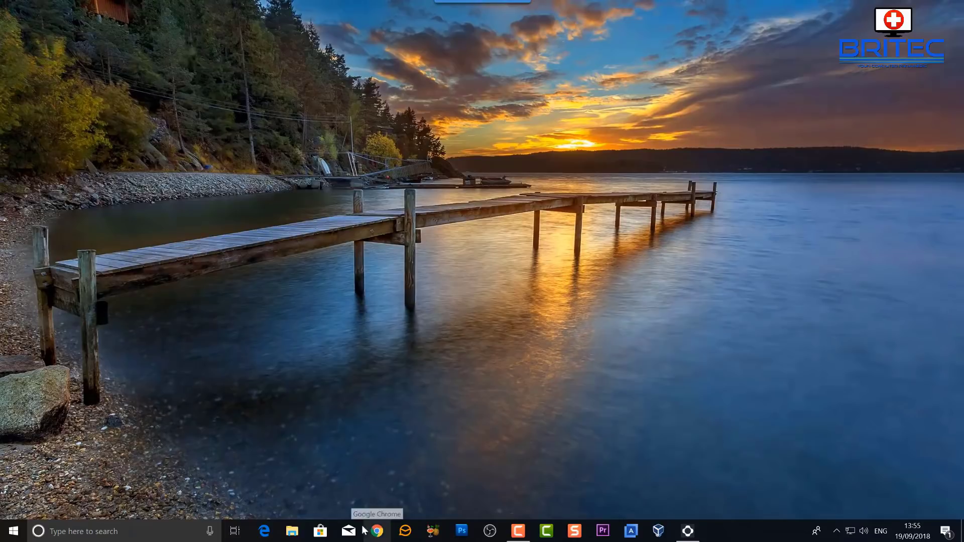
# - Test the internet connection in Microsoft Edge by searching for "bbc sport" and opening the BBC Sport home page, then close the browser
pyautogui.click(264, 531)
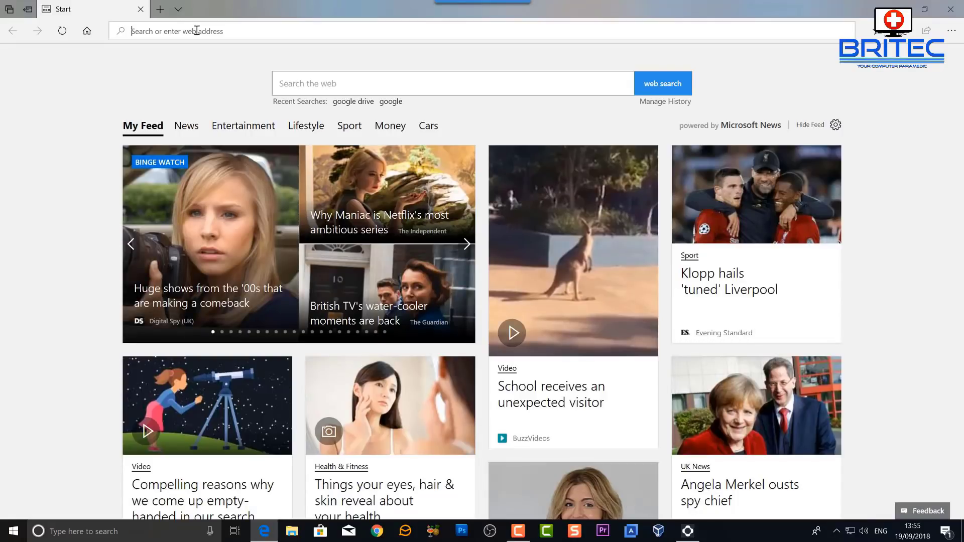
pyautogui.write('bbc sport')
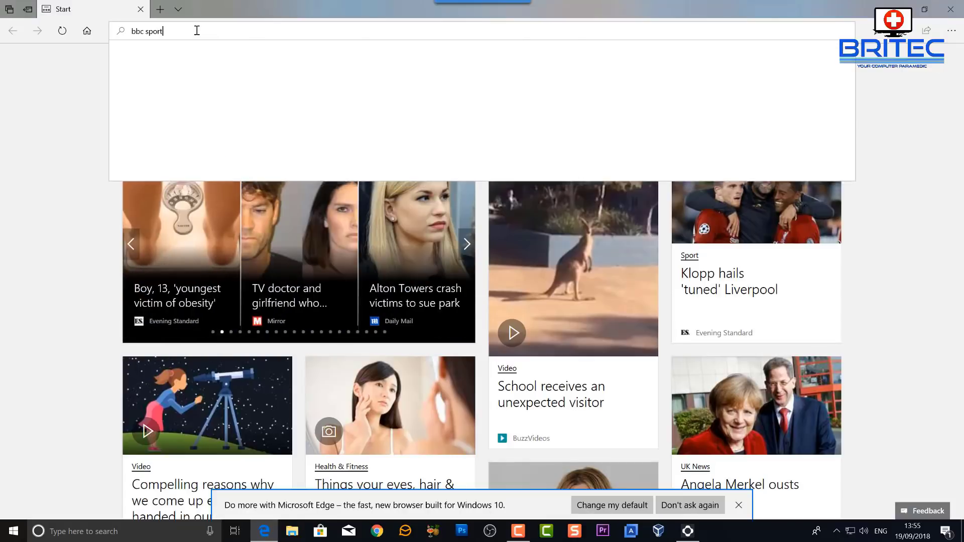
pyautogui.press('Return')
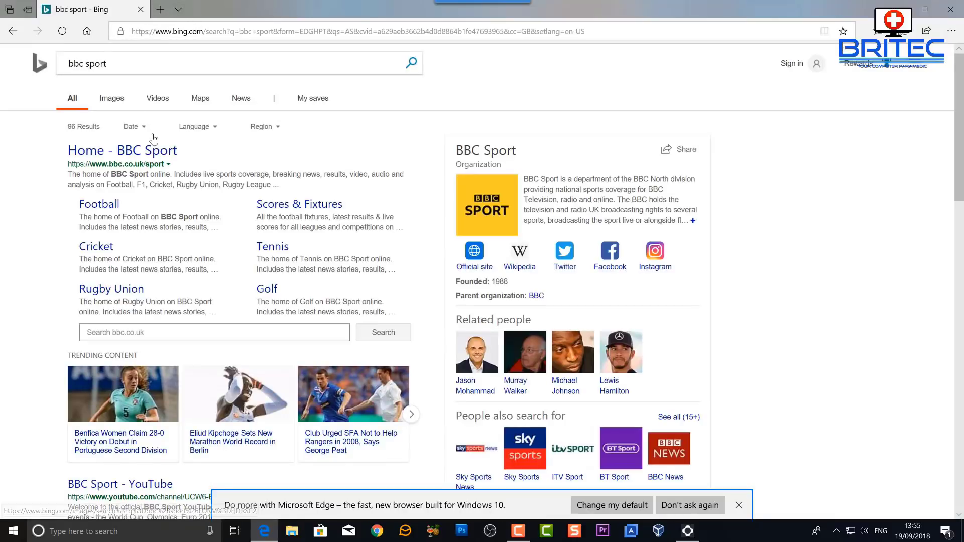
pyautogui.click(145, 154)
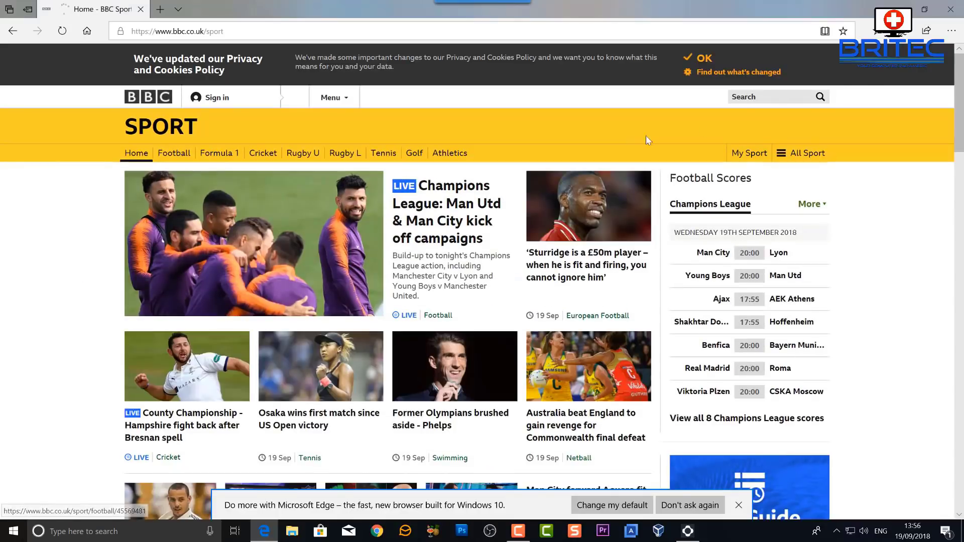
pyautogui.click(961, 9)
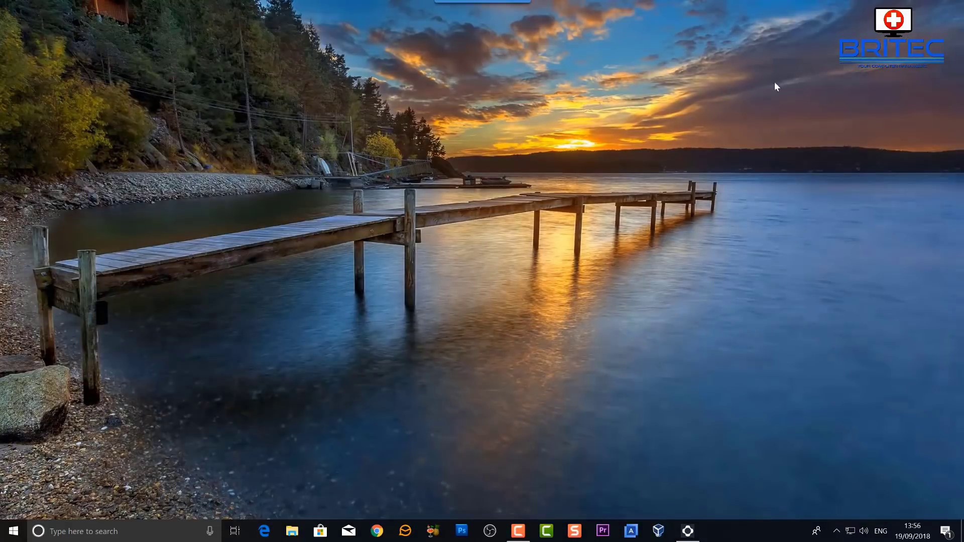
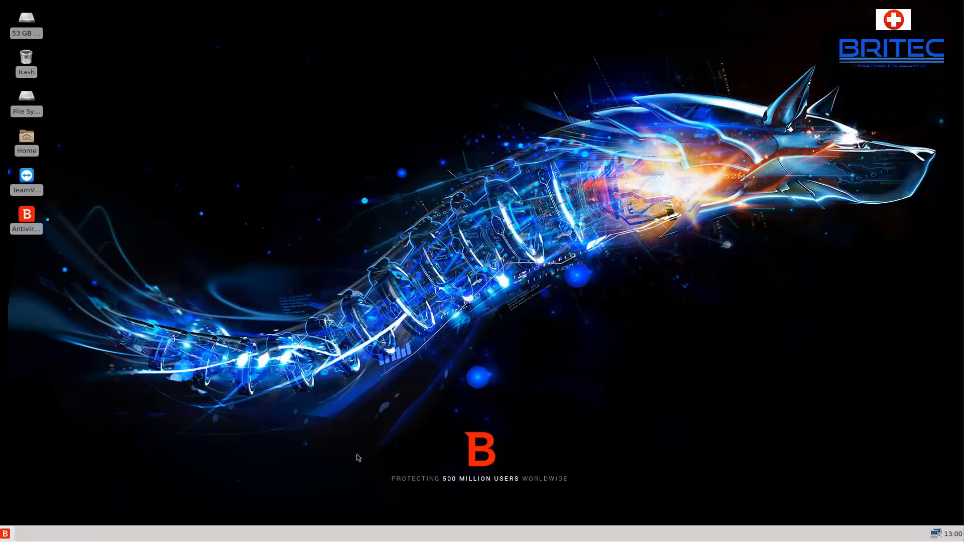
# - Test the internet connection in the rescue environment by searching for "bbc" in Mozilla Firefox and opening the BBC home page
pyautogui.click(6, 534)
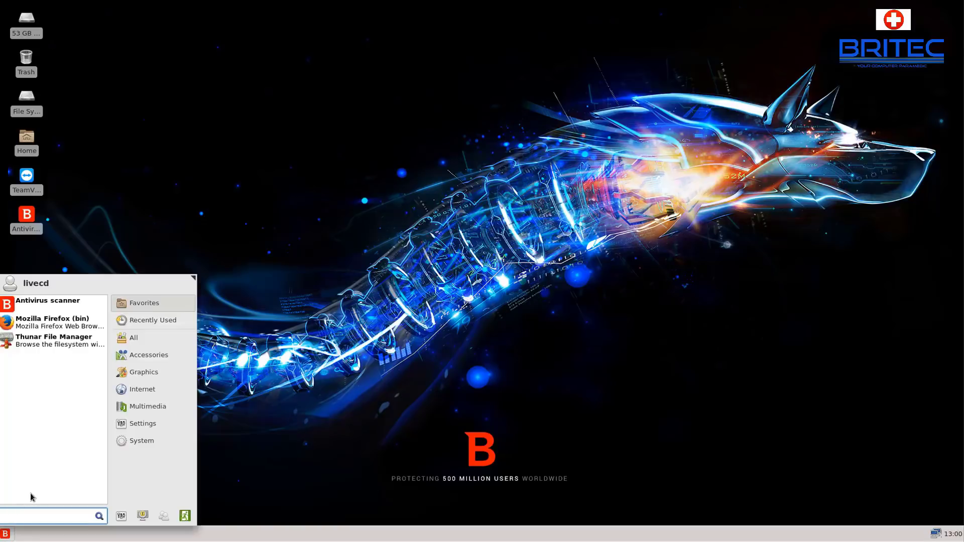
pyautogui.click(167, 394)
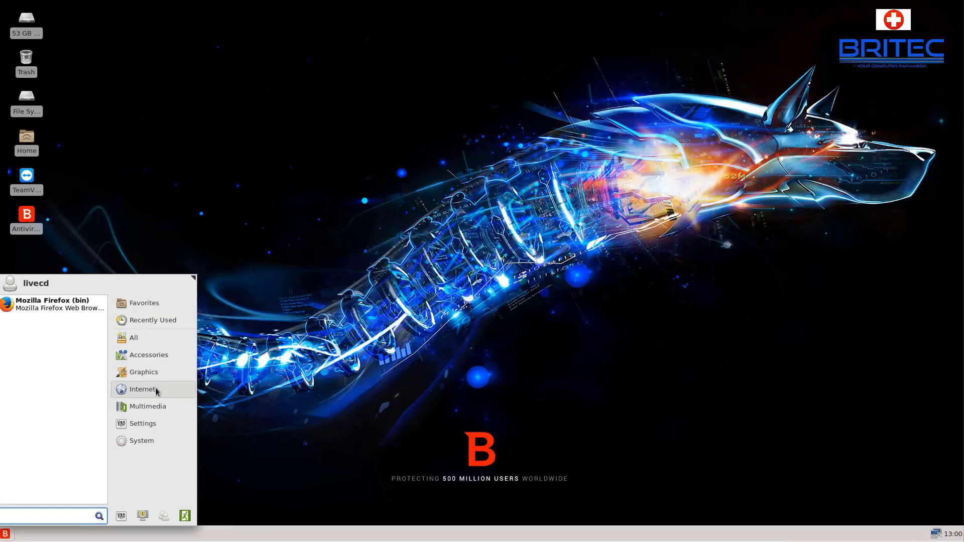
pyautogui.click(35, 304)
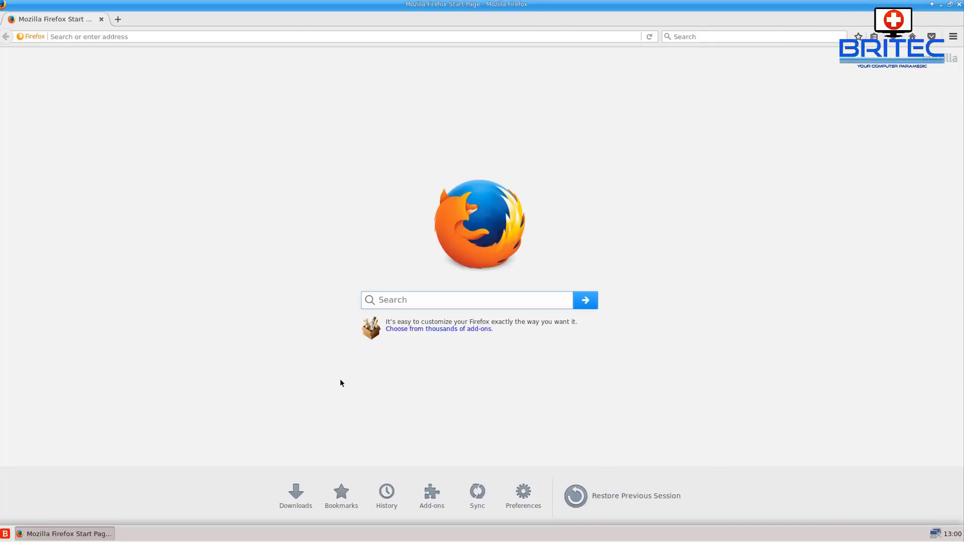
pyautogui.write('bbc')
pyautogui.press('Return')
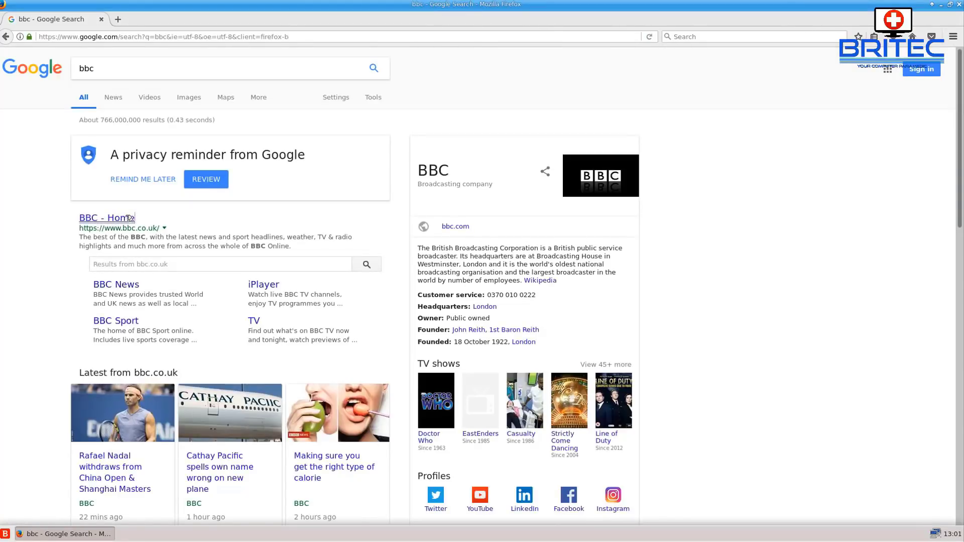
pyautogui.click(129, 218)
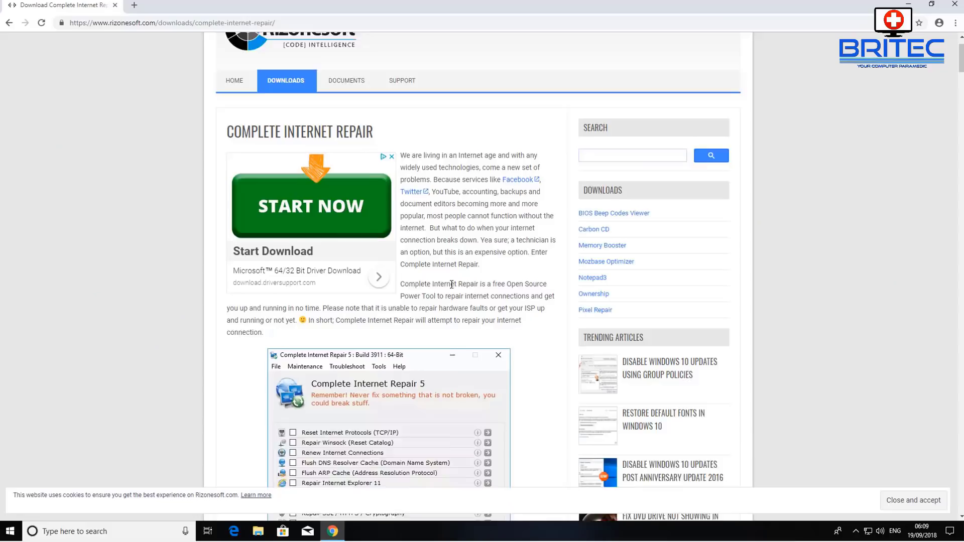
# - Download the portable version ComIntRep_3955.zip from the Complete Internet Repair page on the Rizonesoft site
pyautogui.scroll(-3, 453, 288)
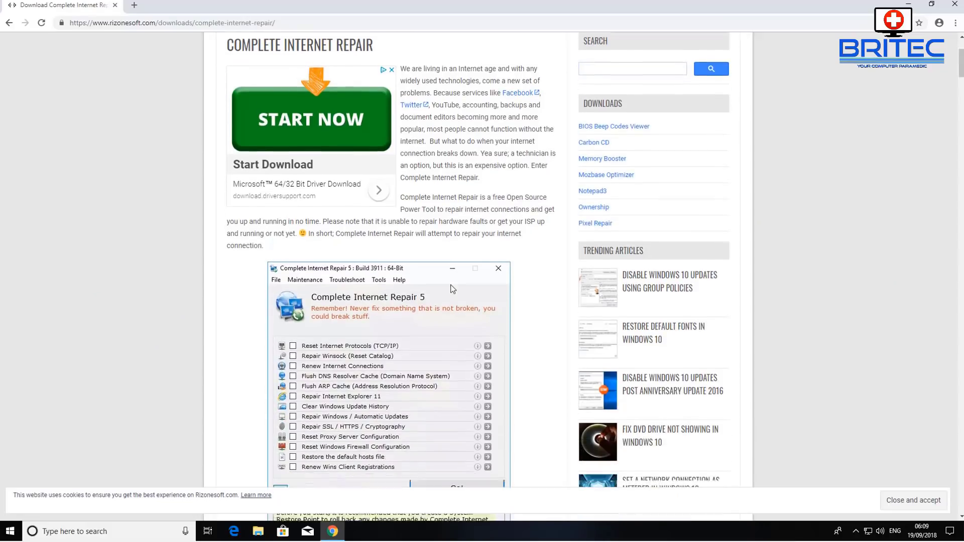
pyautogui.scroll(-8, 452, 288)
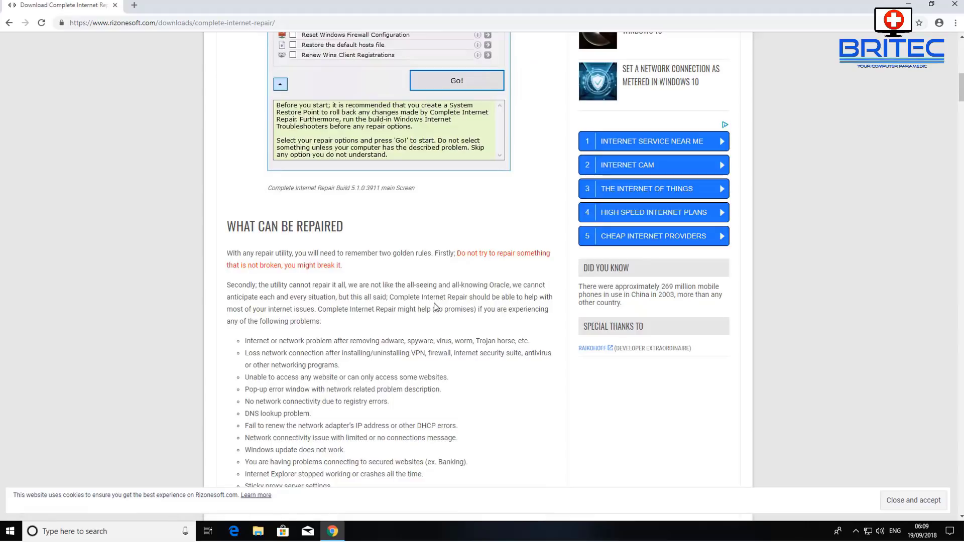
pyautogui.scroll(-2, 430, 307)
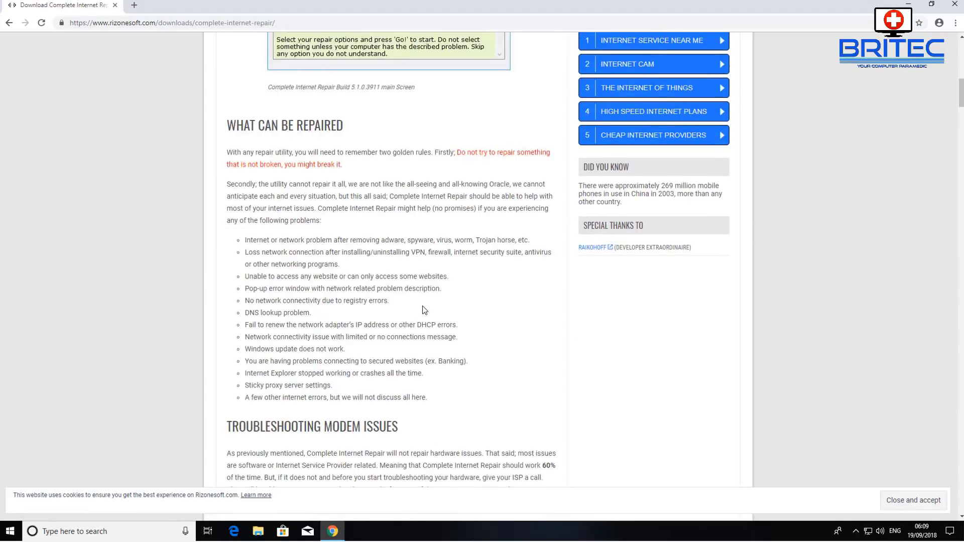
pyautogui.scroll(-10, 423, 309)
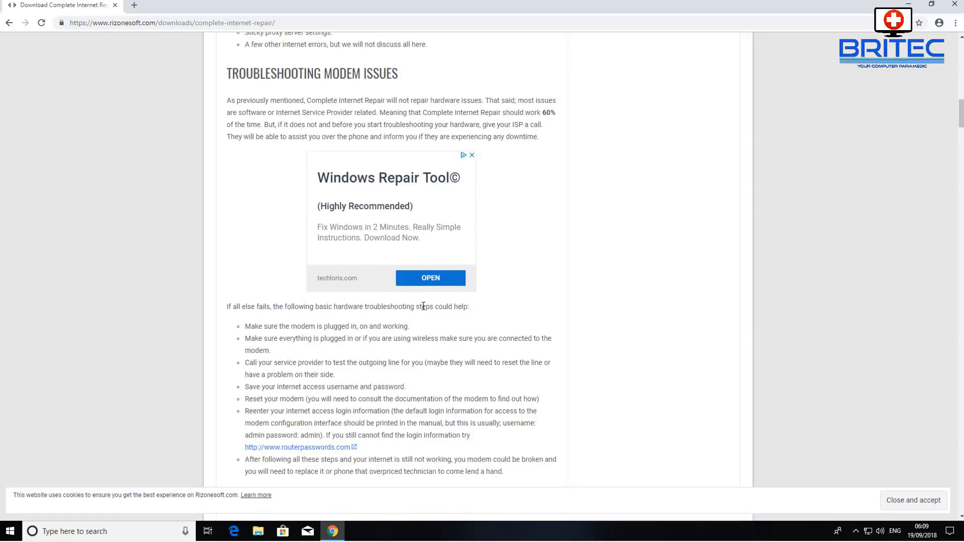
pyautogui.scroll(-2, 423, 307)
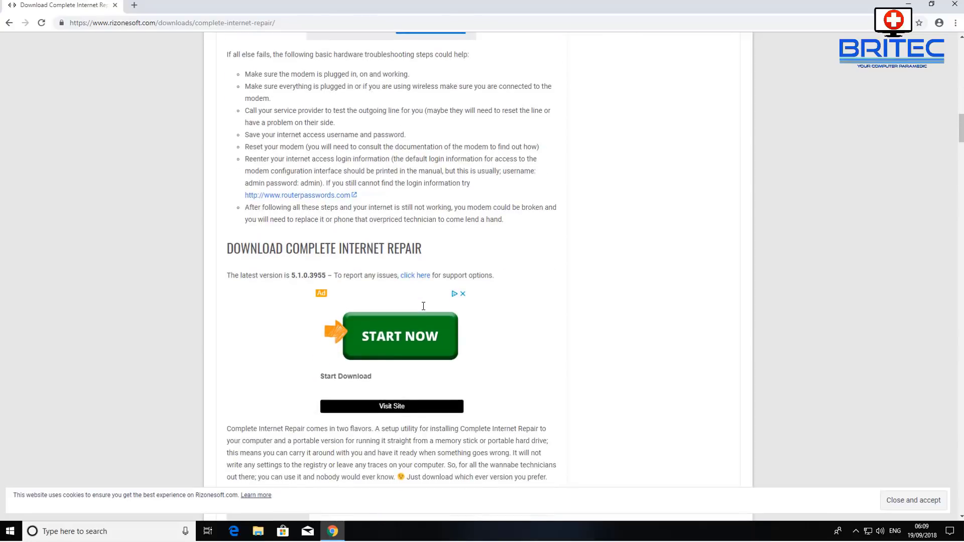
pyautogui.scroll(-6, 423, 306)
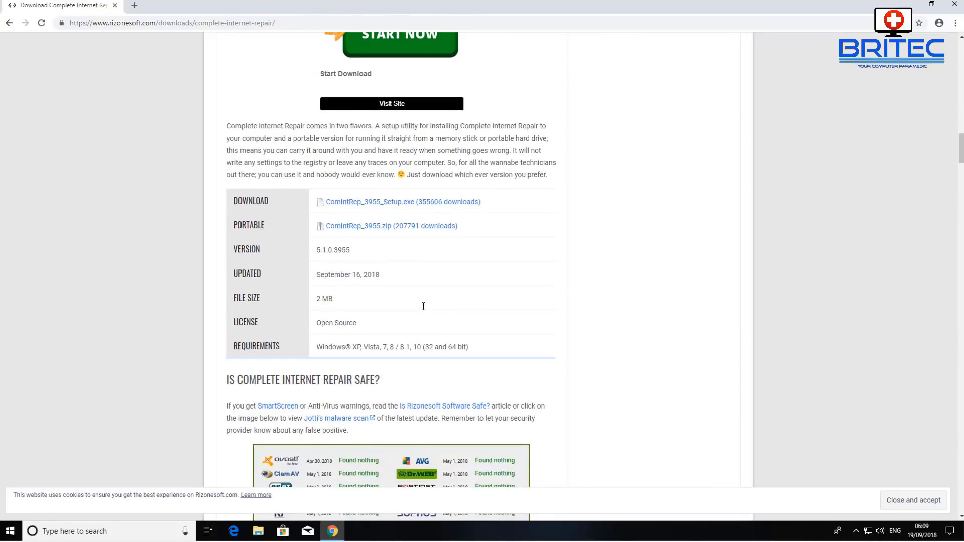
pyautogui.click(392, 226)
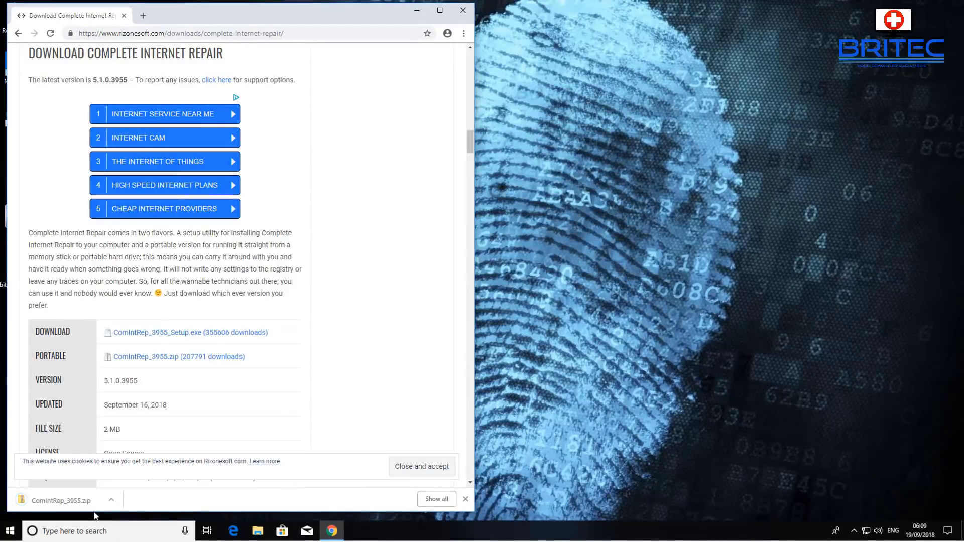
# - Place the downloaded ComIntRep_3955.zip on the desktop and extract it there into a ComIntRep_3955 folder
pyautogui.moveTo(56, 503); pyautogui.dragTo(435, 167)
pyautogui.click(416, 10)
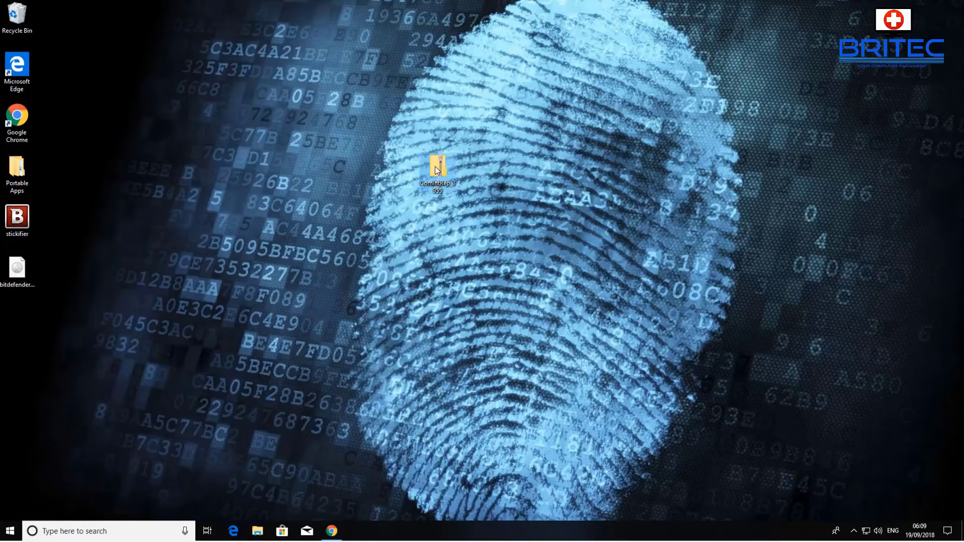
pyautogui.rightClick(435, 167)
pyautogui.click(468, 189)
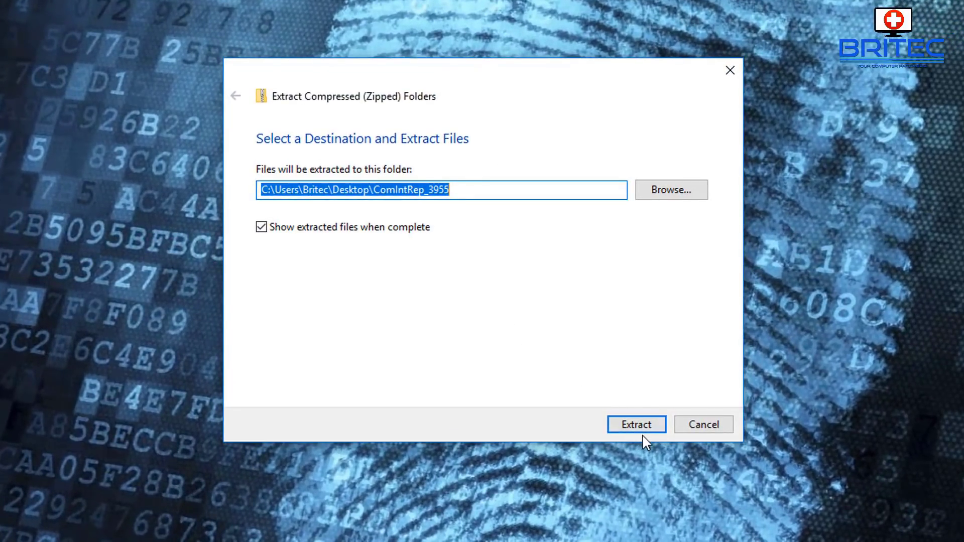
pyautogui.click(640, 426)
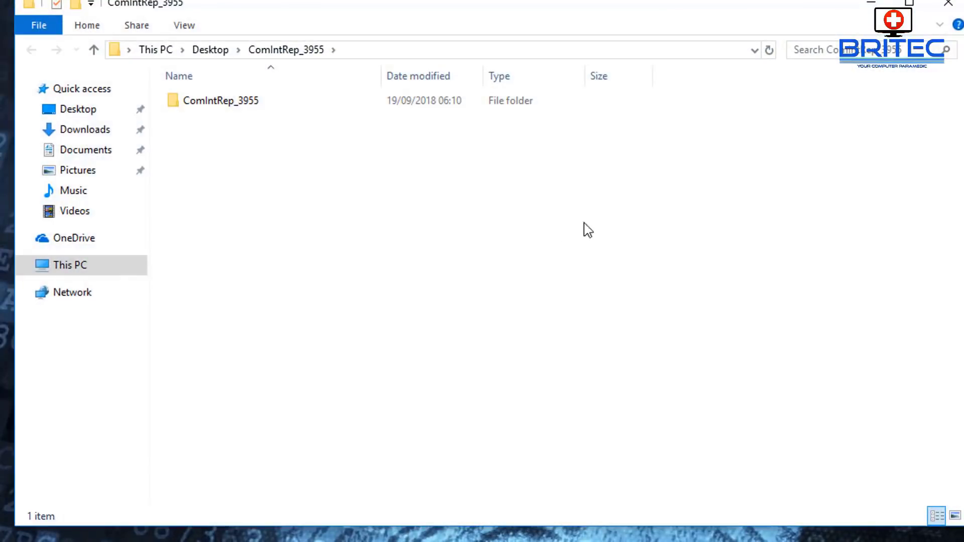
# - Run ComIntRep_X64 as administrator from the extracted folder, allowing it through SmartScreen and User Account Control, and close the folder window
pyautogui.doubleClick(219, 101)
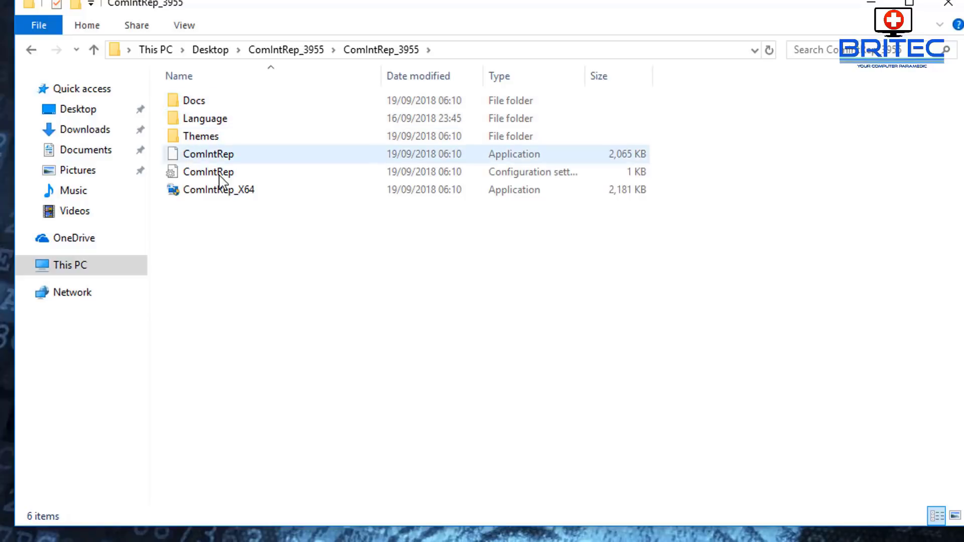
pyautogui.click(221, 191)
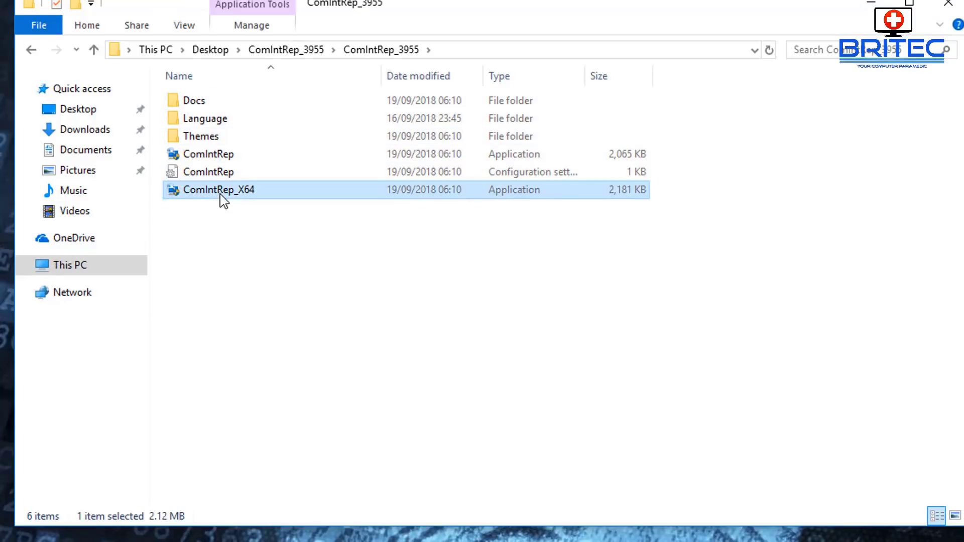
pyautogui.rightClick(224, 201)
pyautogui.click(252, 233)
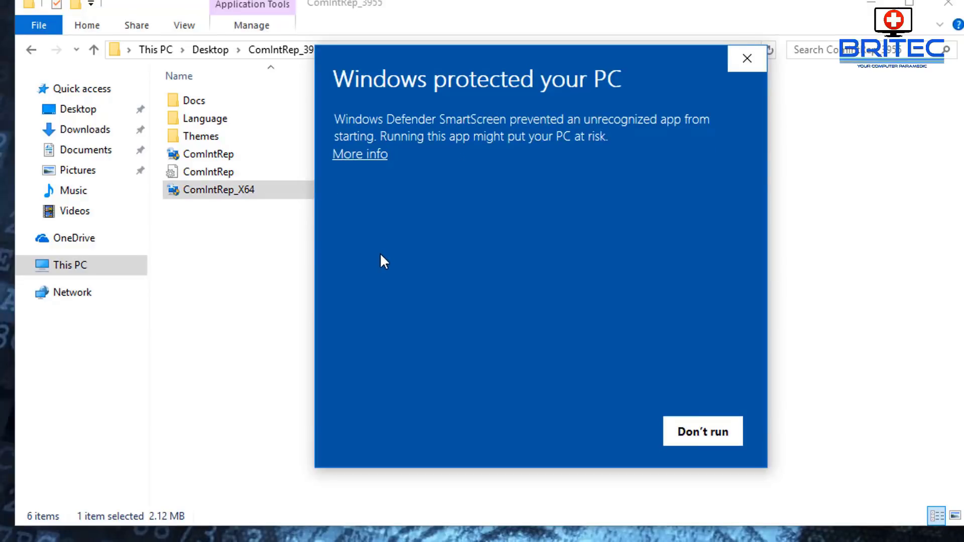
pyautogui.click(364, 155)
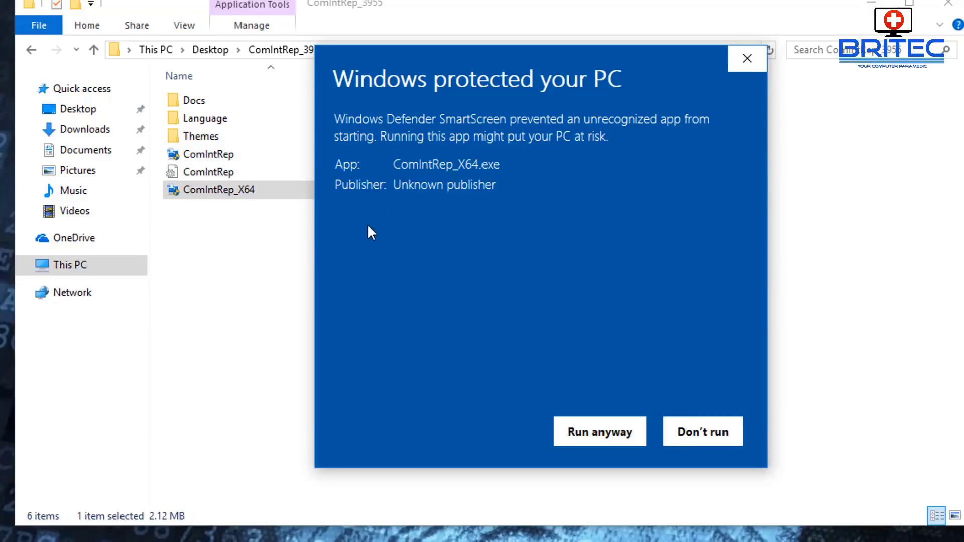
pyautogui.click(599, 432)
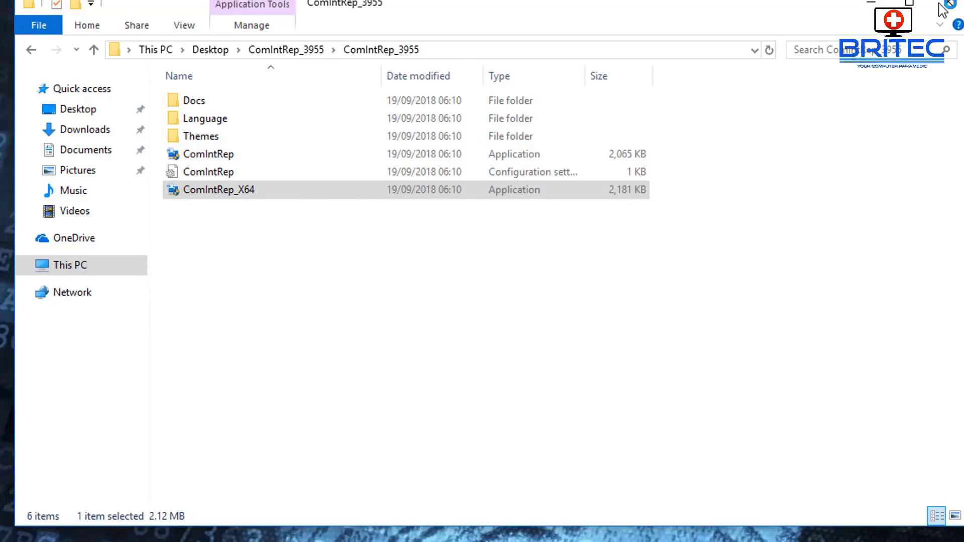
pyautogui.click(952, 11)
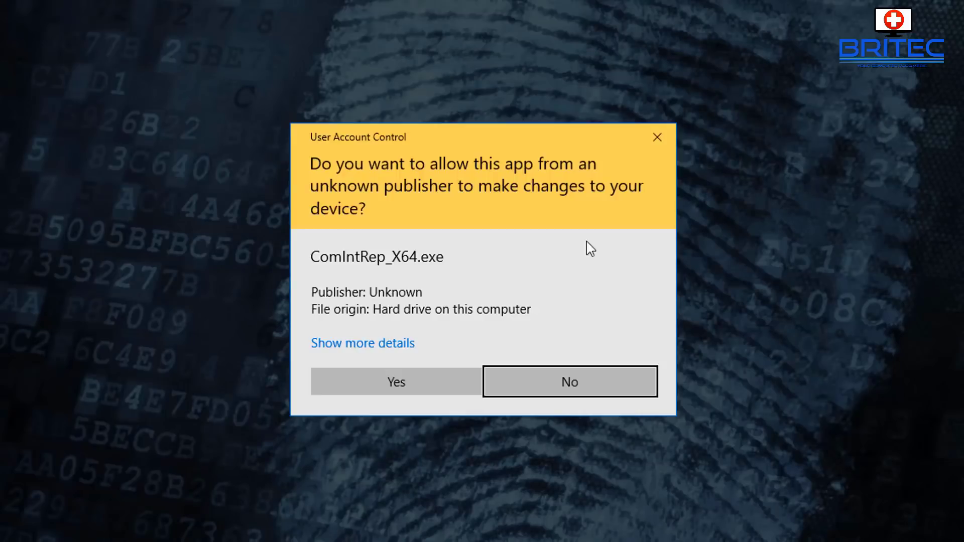
pyautogui.click(413, 381)
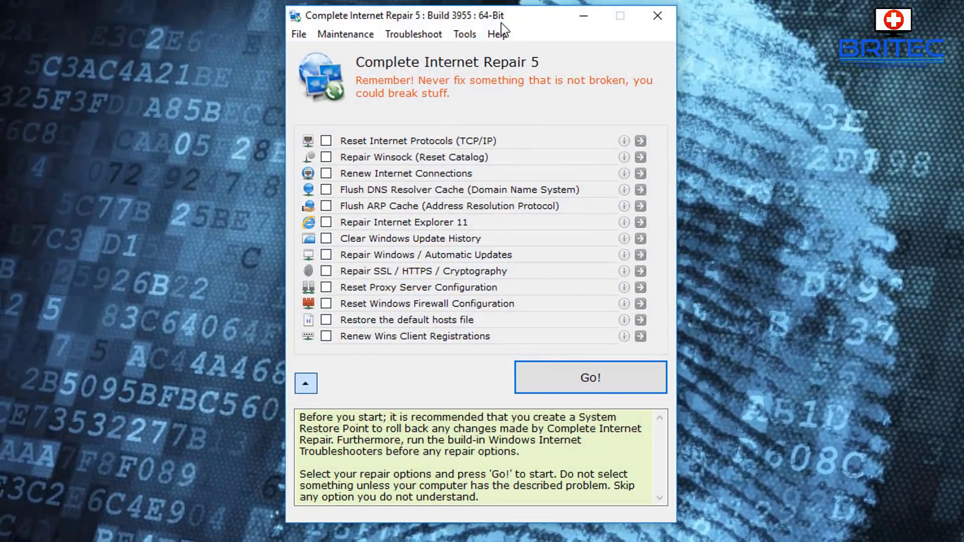
# - Select the TCP/IP, Winsock, connection renewal, DNS cache, ARP cache and default hosts file repairs, run them, and close Complete Internet Repair
pyautogui.moveTo(501, 23); pyautogui.dragTo(498, 137)
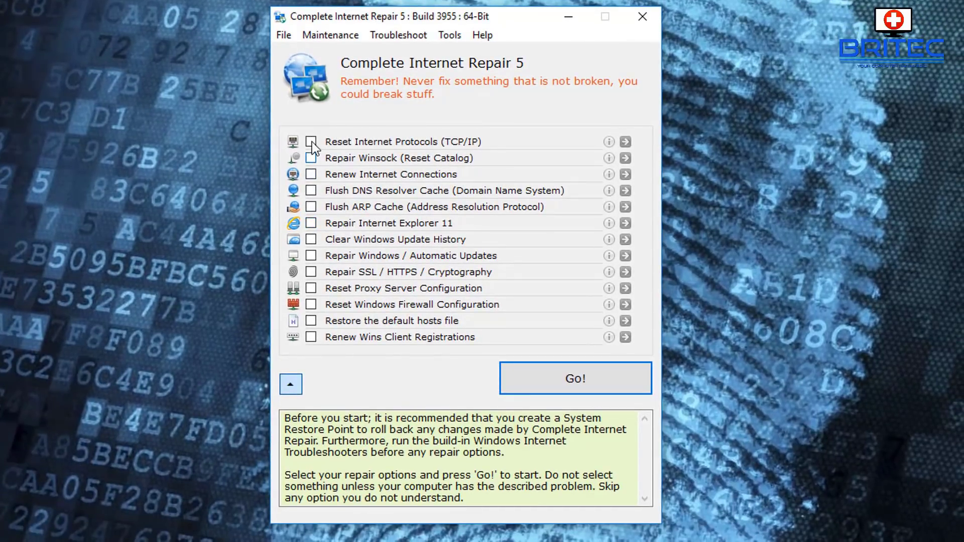
pyautogui.click(312, 141)
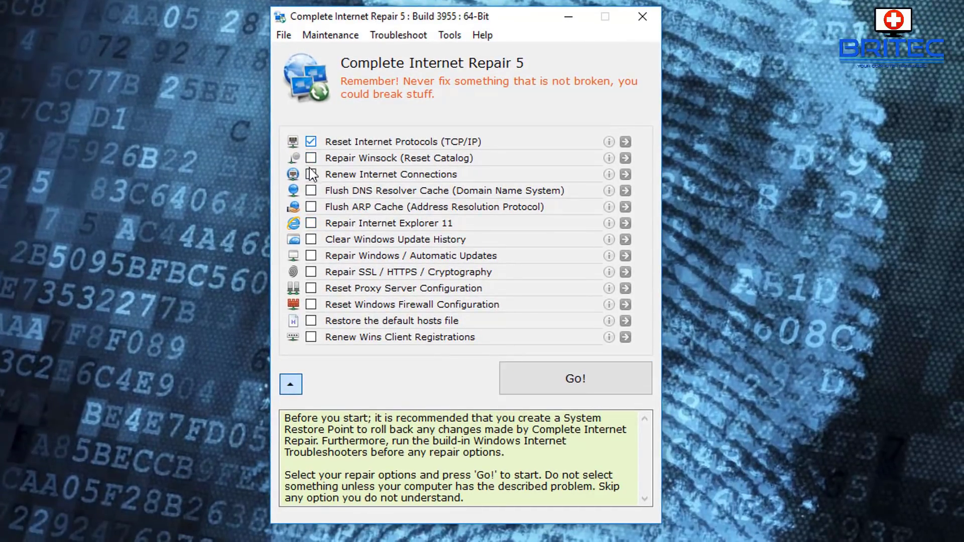
pyautogui.click(311, 158)
pyautogui.click(311, 190)
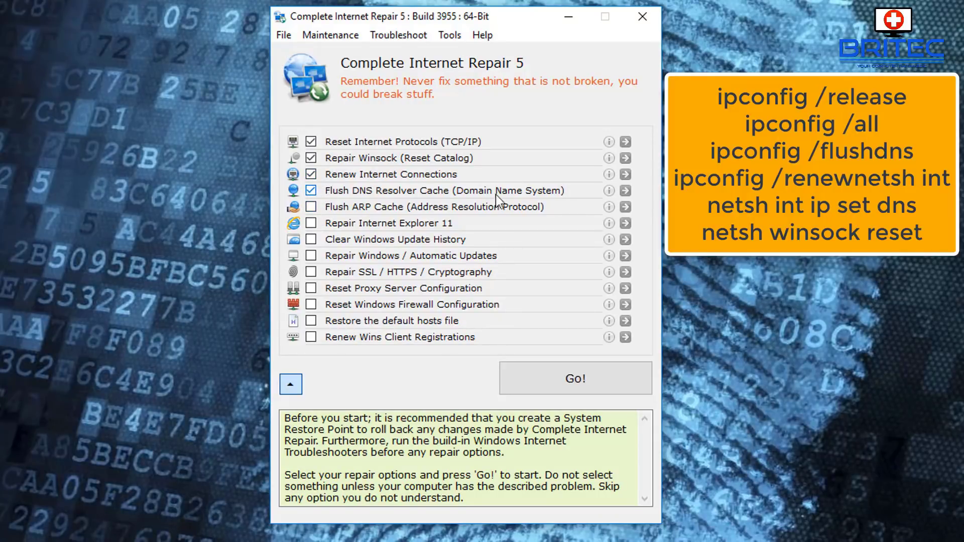
pyautogui.click(311, 207)
pyautogui.click(343, 306)
pyautogui.click(579, 379)
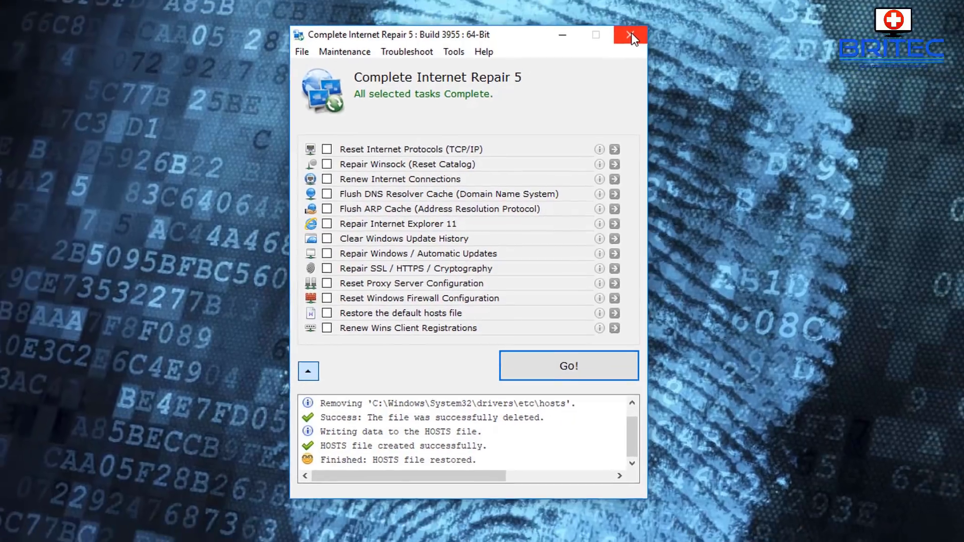
pyautogui.click(642, 16)
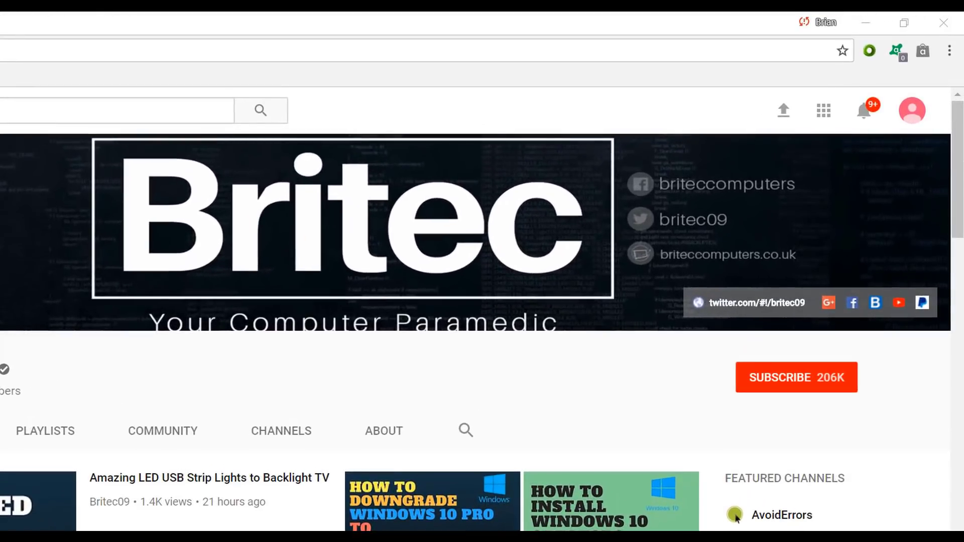
# - Subscribe to the Britec channel on YouTube
pyautogui.click(809, 386)
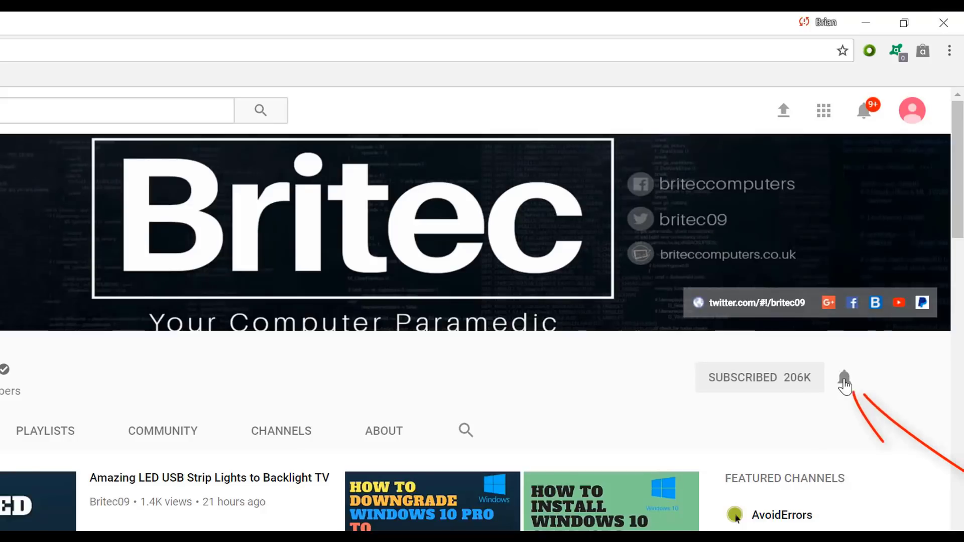